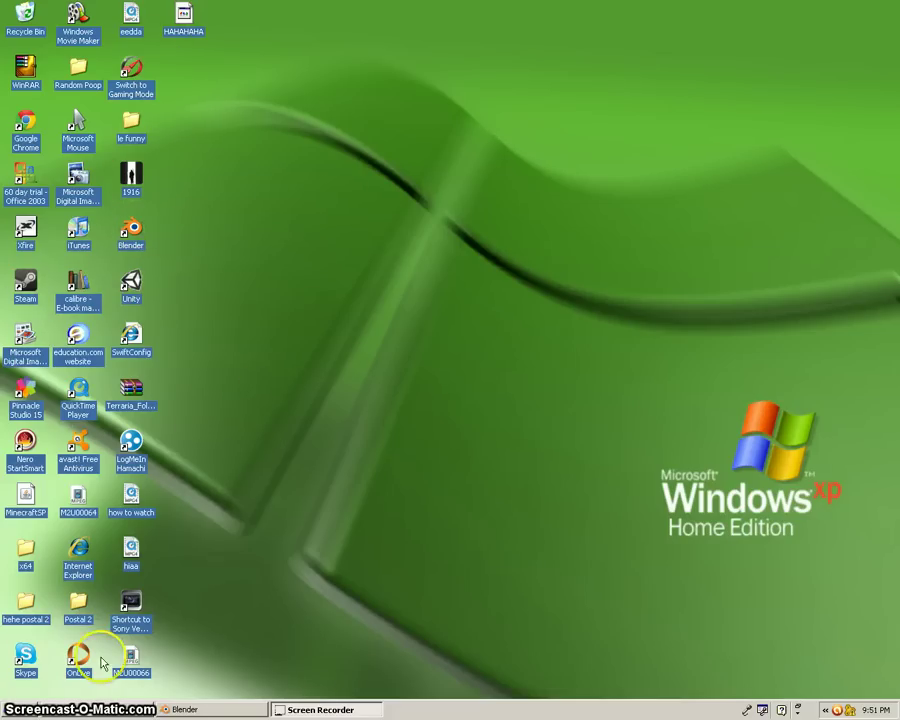
Step: Restore Blender from the taskbar to show the default cube, camera and lamp scene
left_click(184, 708)
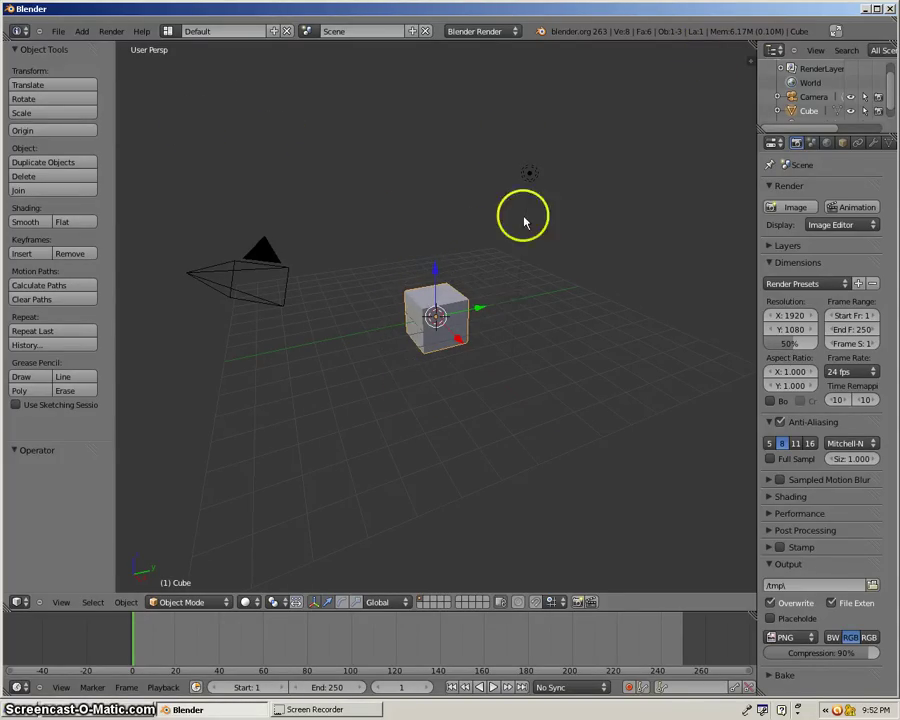
Step: Delete the default Cube object from the Outliner's right-click menu
scroll(787, 113, "down", 1)
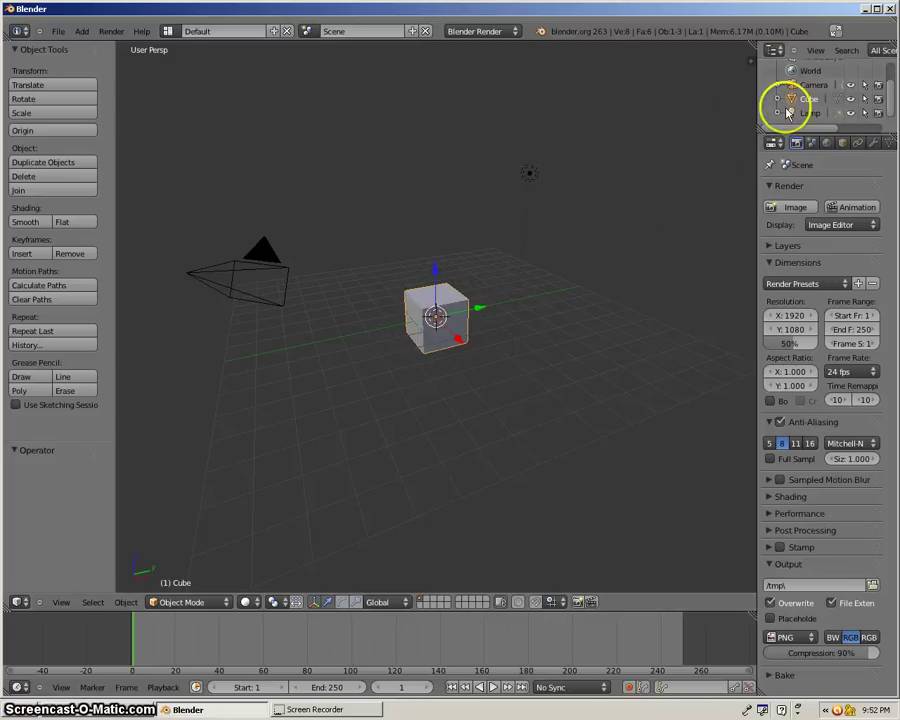
right_click(806, 100)
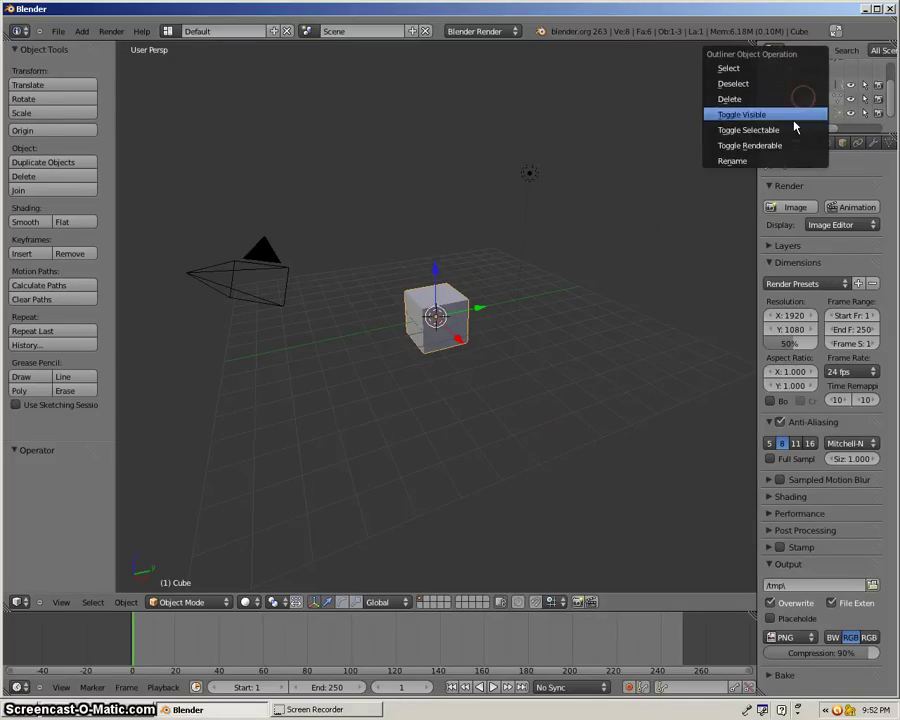
left_click(758, 99)
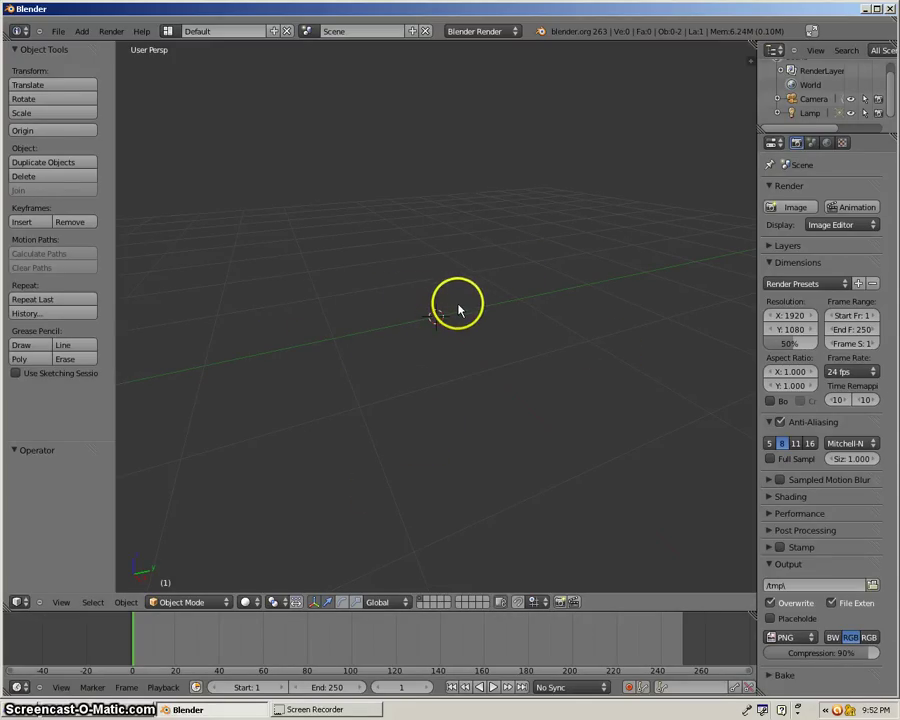
Step: Add a circle mesh and switch it into Edit Mode
key("shift+a")
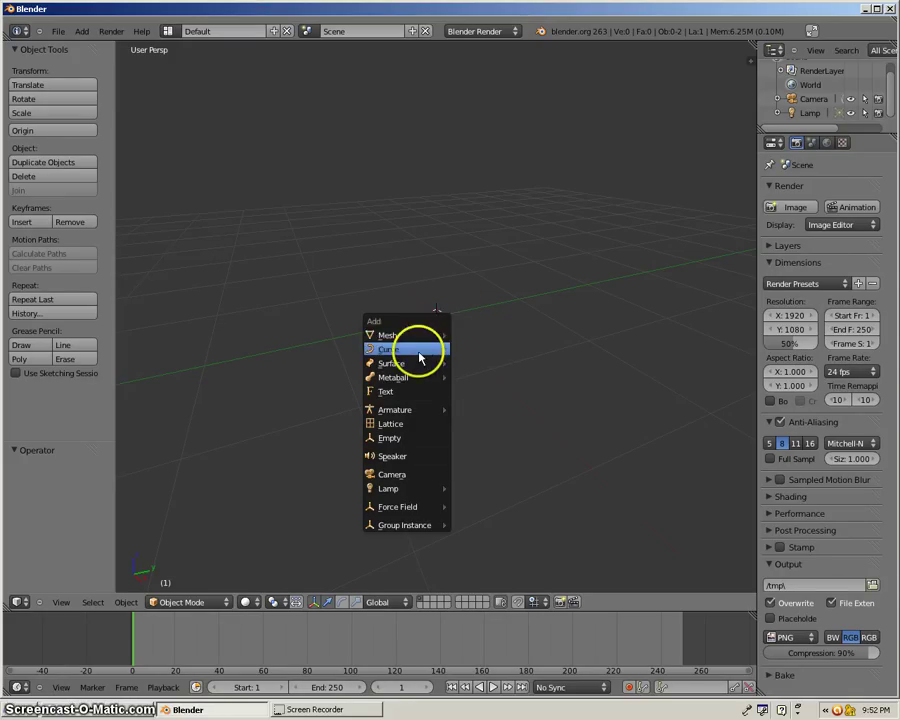
mouse_move(415, 335)
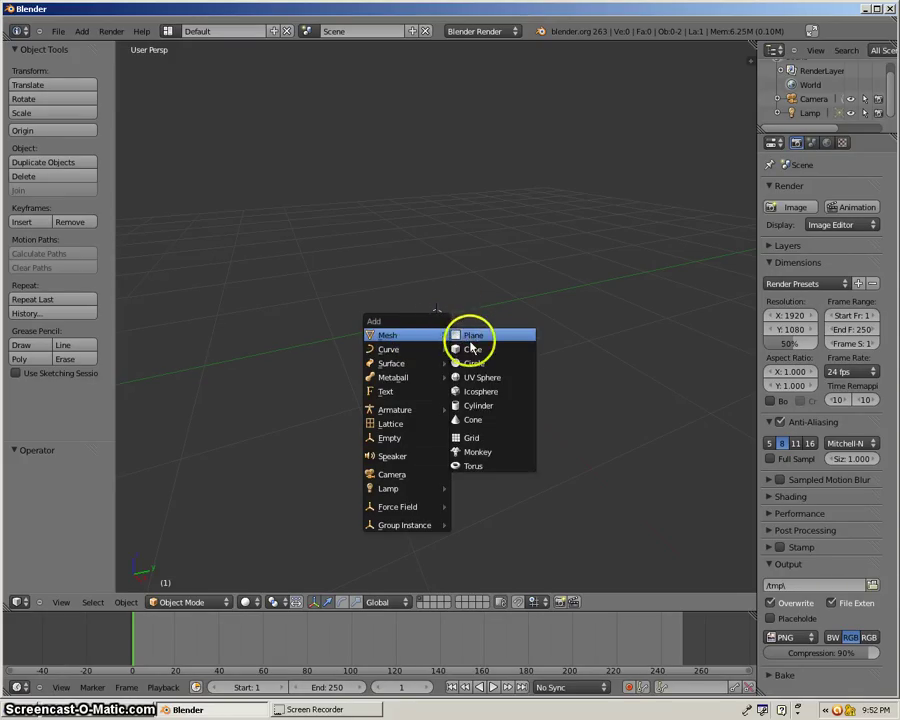
left_click(474, 364)
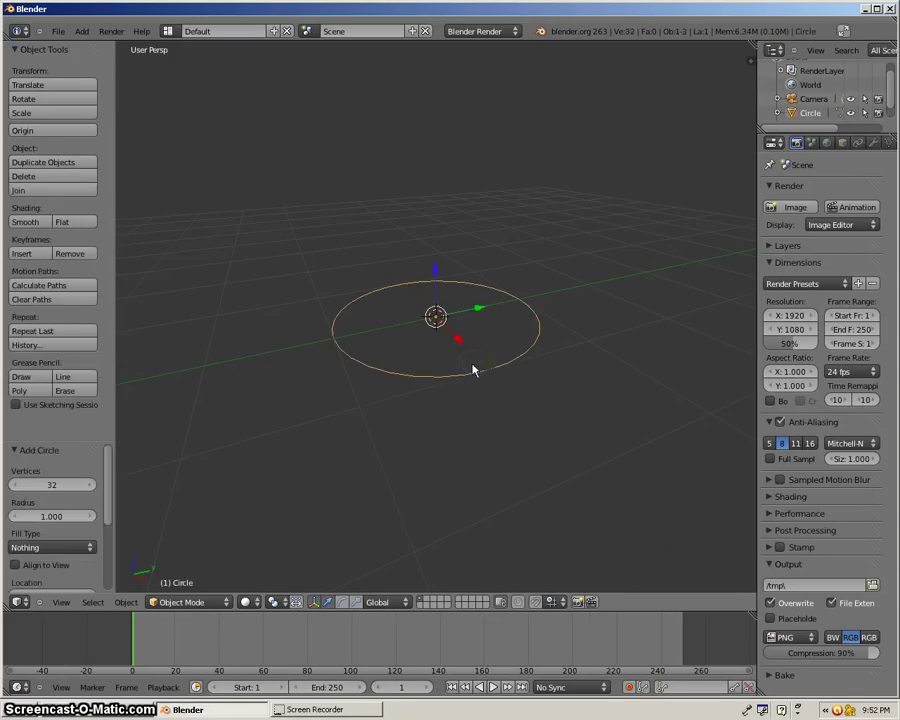
scroll(443, 337, "up", 1)
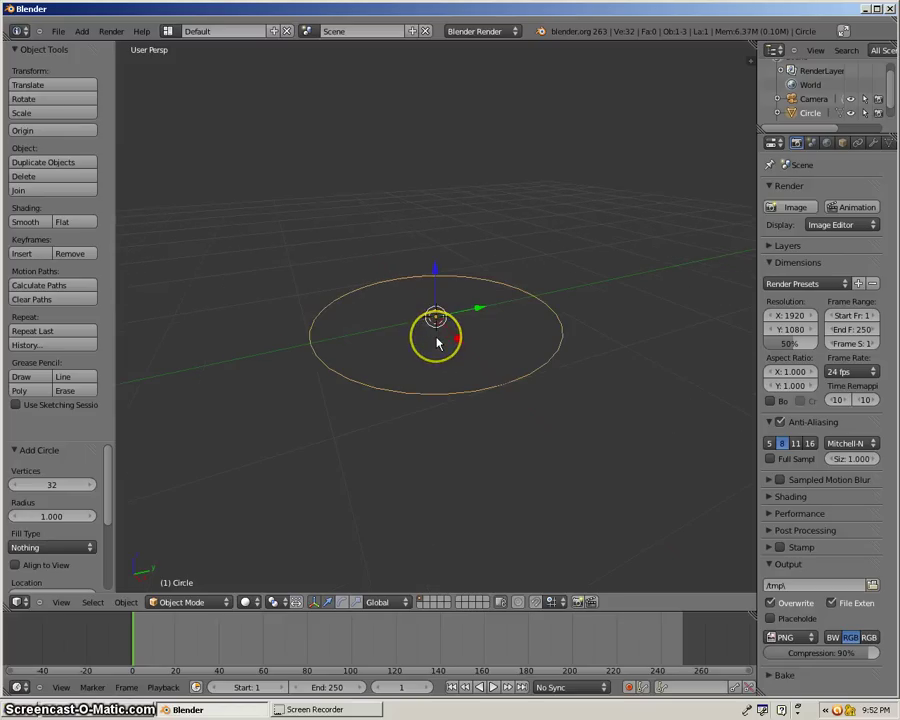
key("Tab")
Step: Extrude the circle's edge loop upward along Z twice into a short ring wall
key("e")
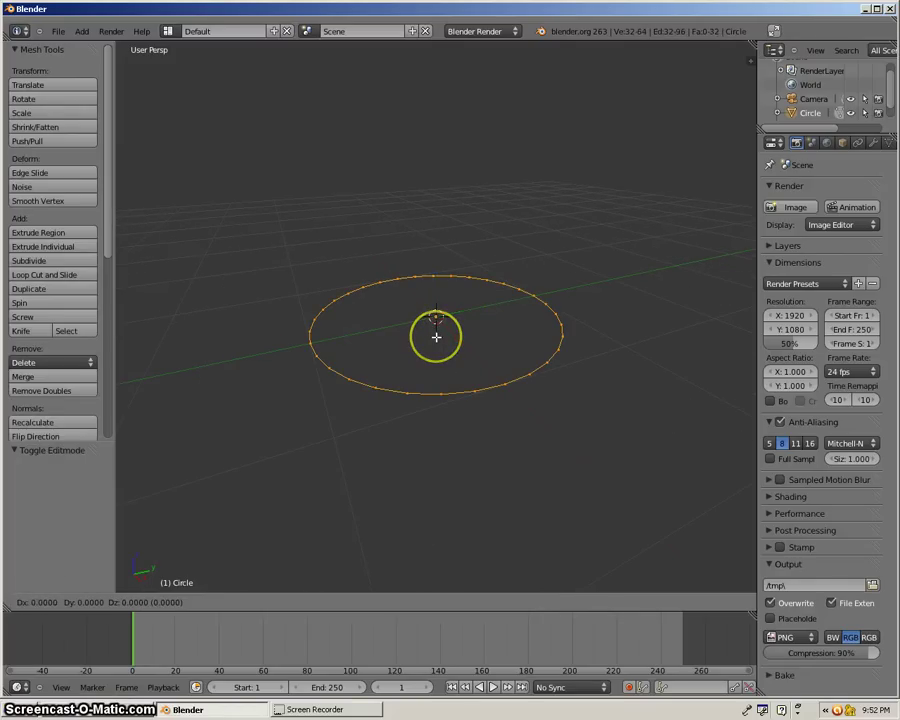
key("z")
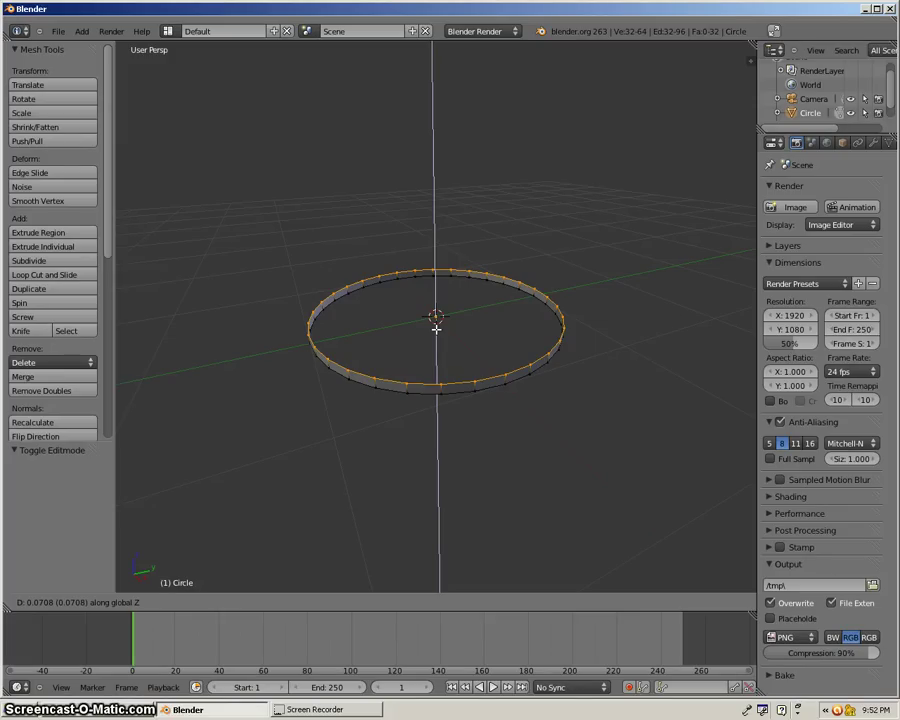
left_click(436, 328)
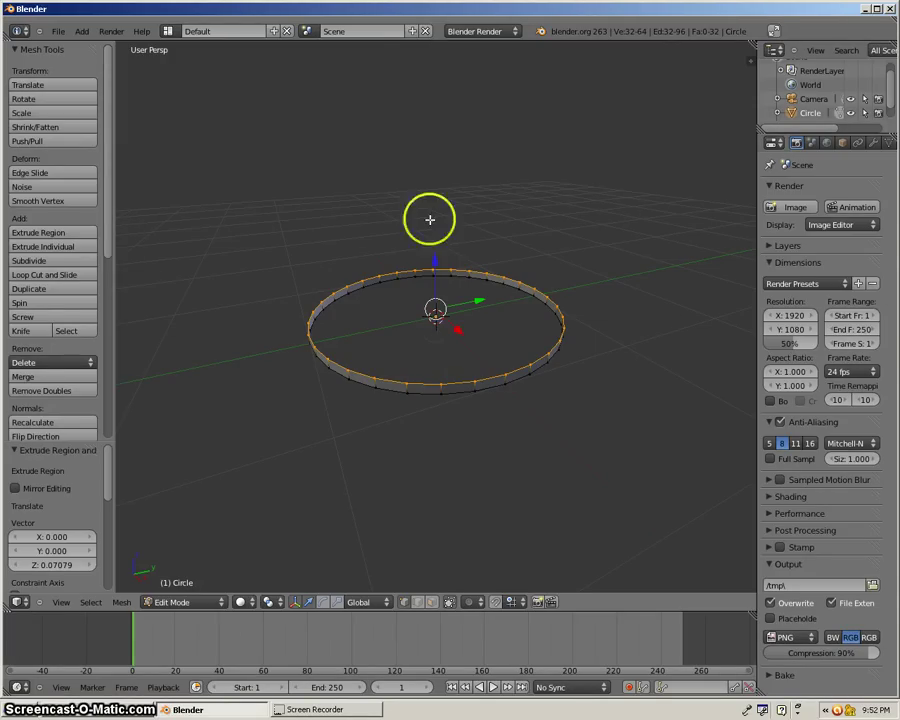
key("e")
key("z")
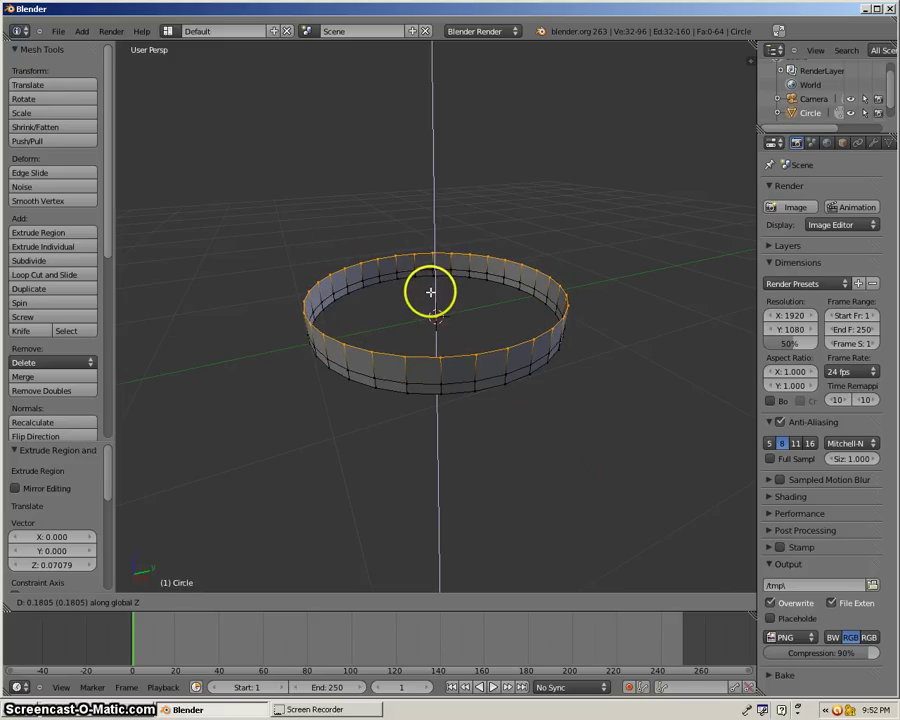
left_click(430, 291)
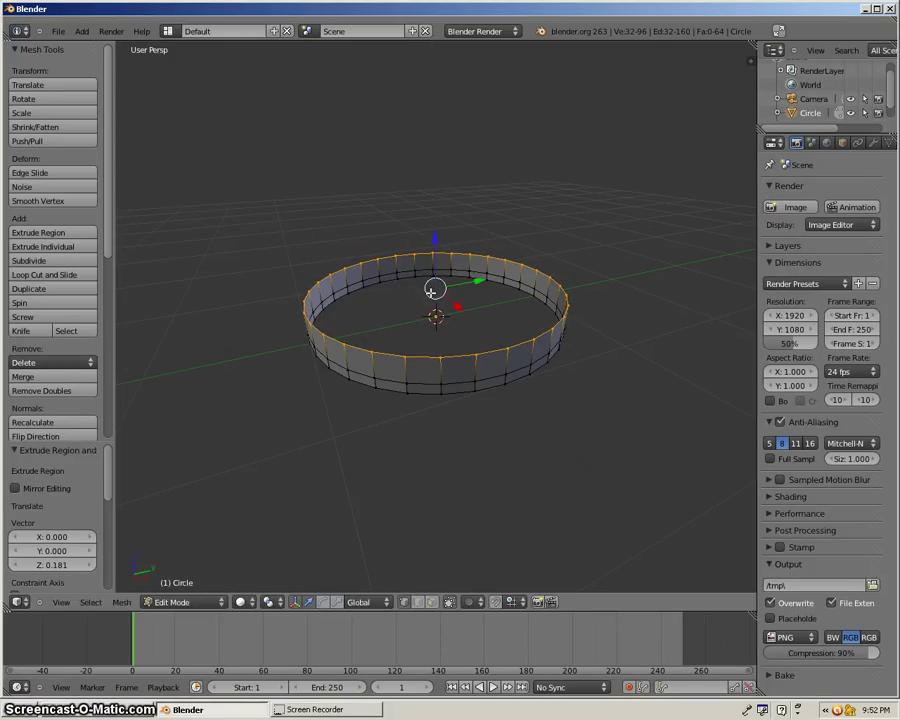
Step: Extrude the top loop outward into a 1.749-scaled flange and raise it 0.124 along Z
key("e")
key("s")
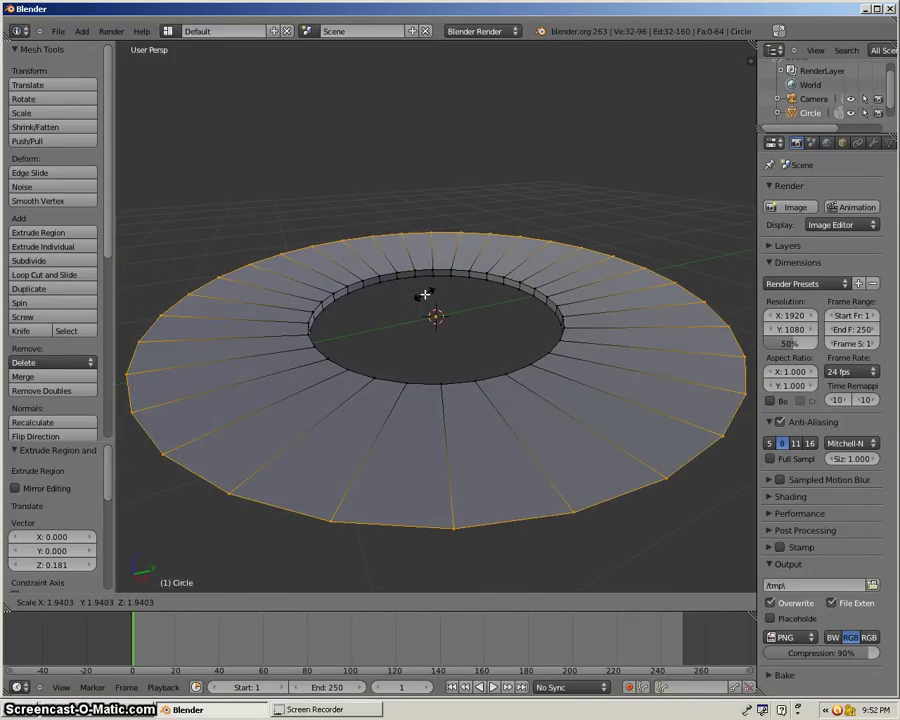
left_click(426, 288)
left_click(432, 236)
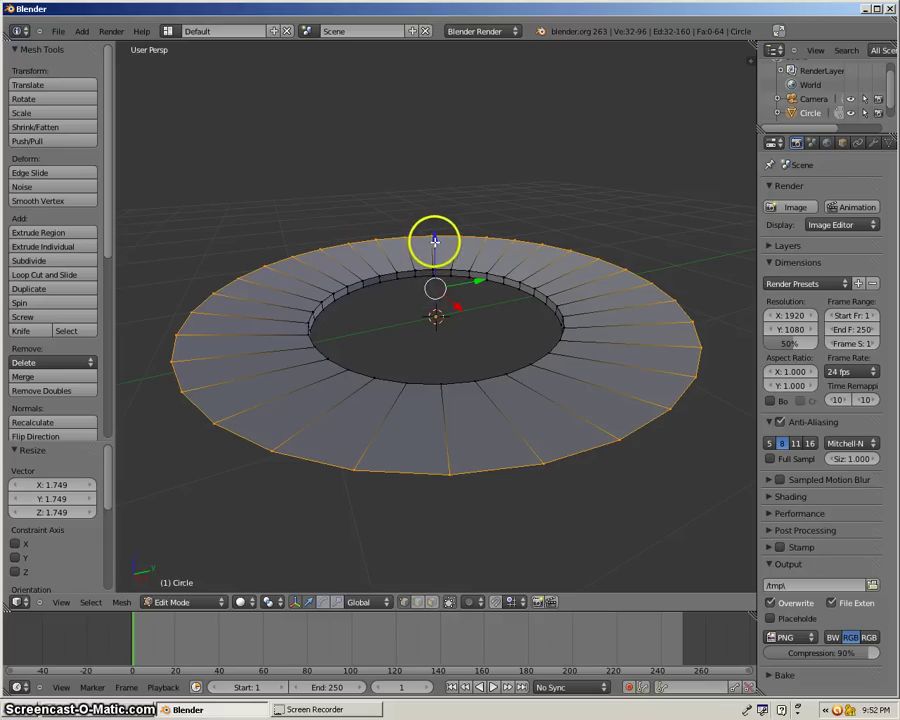
left_click_drag(432, 241, 433, 227)
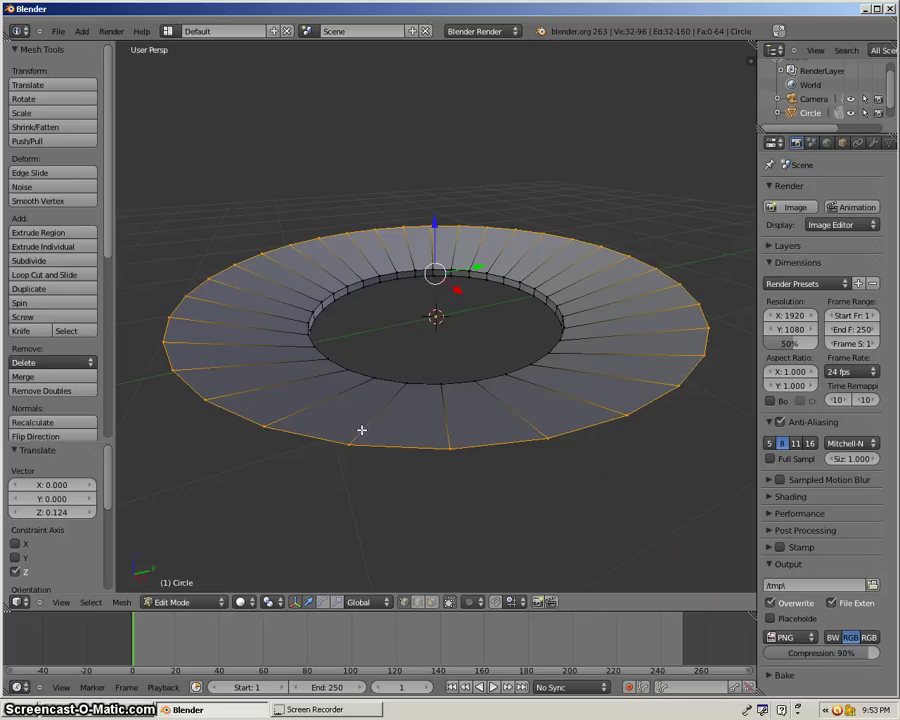
middle_click_drag(363, 434, 388, 424)
Step: Extrude the outer rim up, scale it out to 1.224 and lift it 0.0875 along Z
key("e")
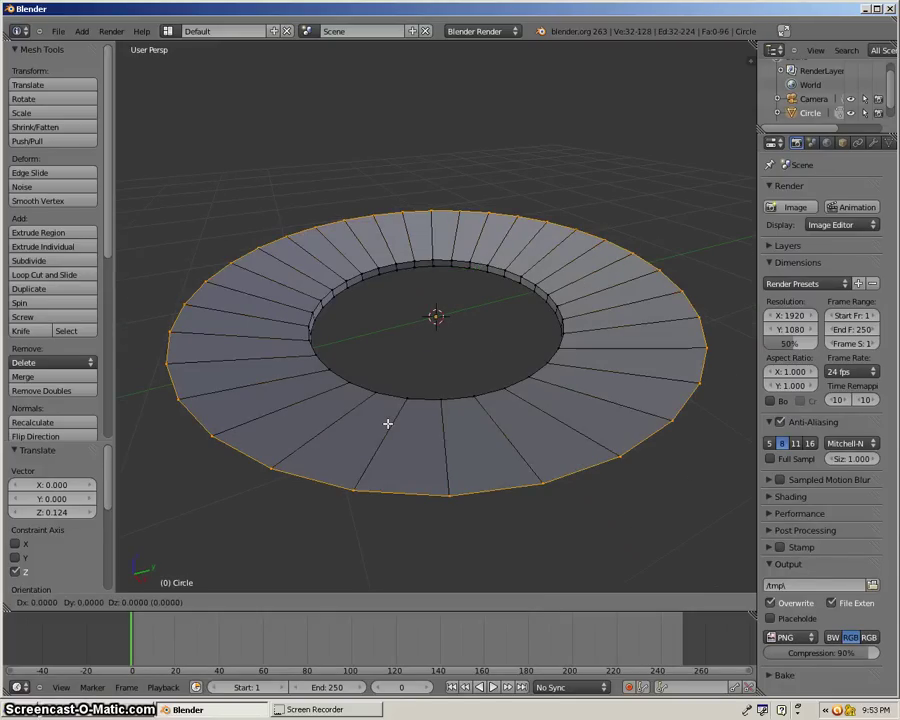
key("z")
left_click(430, 364)
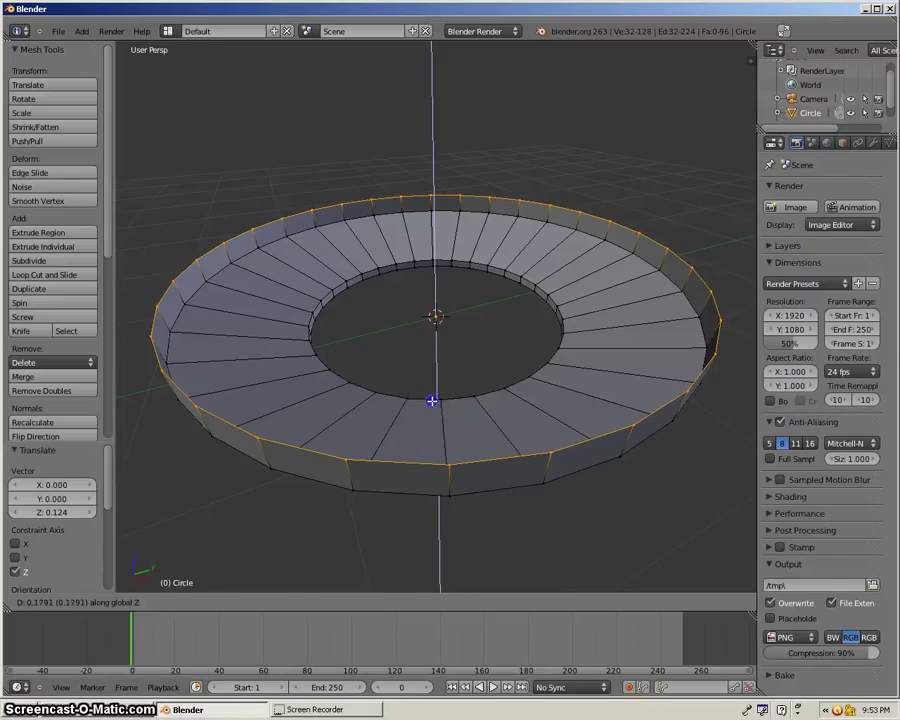
left_click(431, 400)
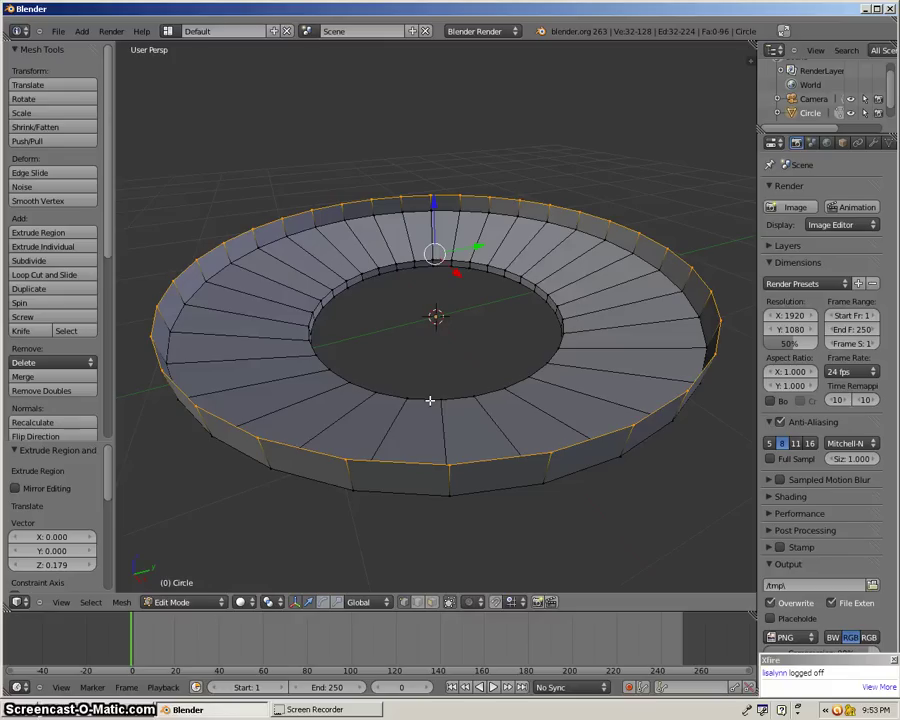
key("s")
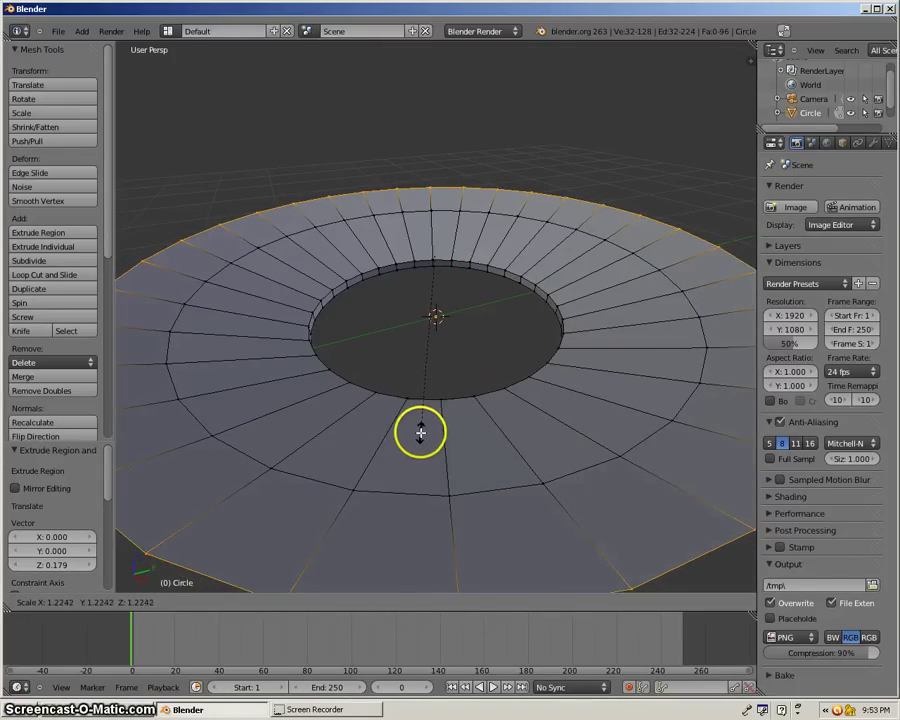
left_click(420, 432)
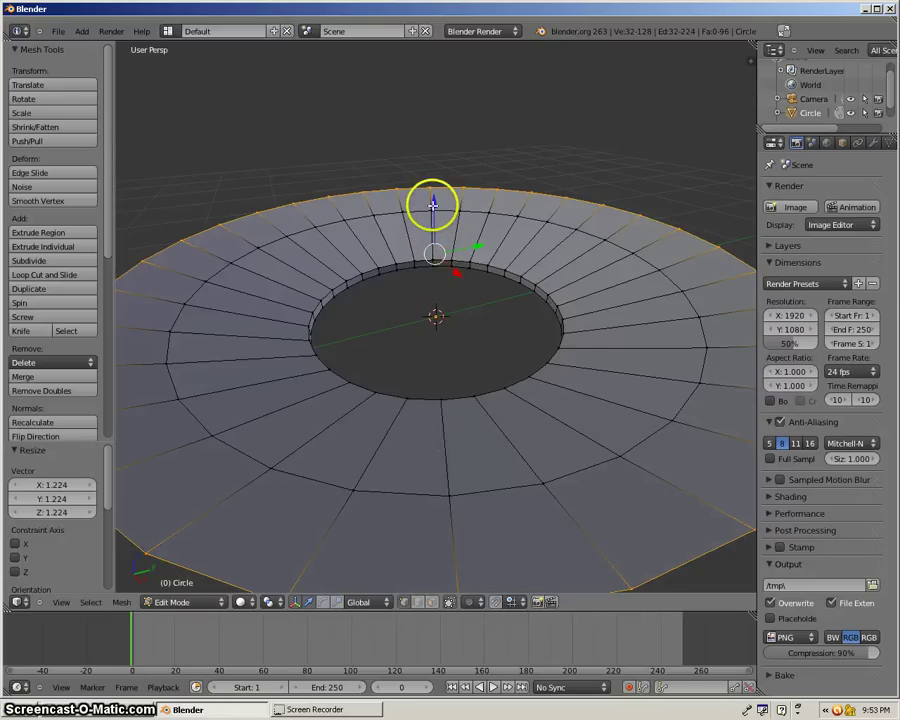
left_click_drag(433, 205, 433, 195)
scroll(413, 301, "down", 1)
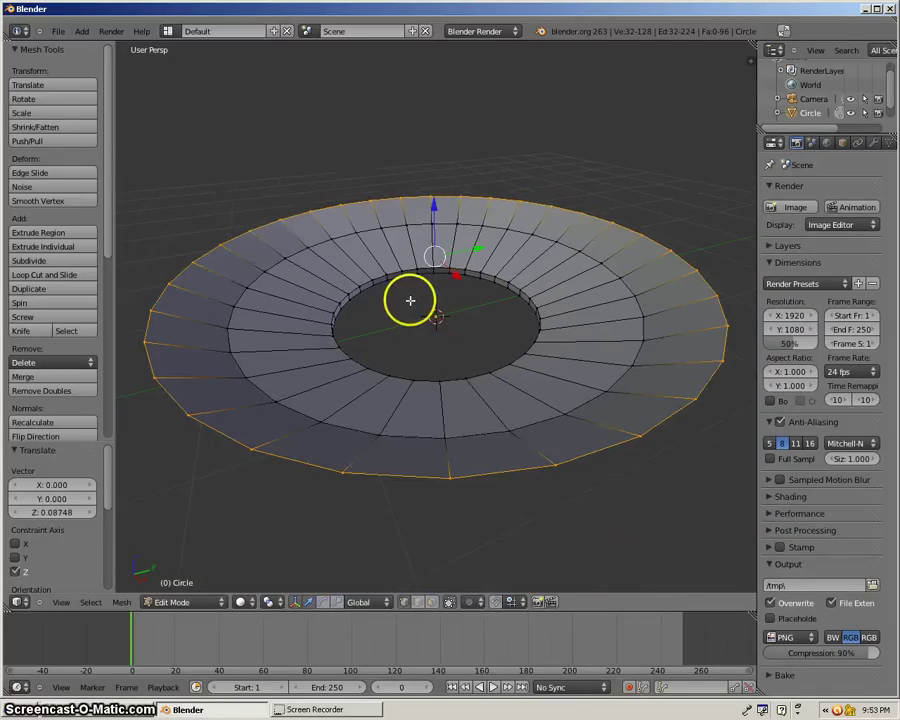
mouse_move(410, 300)
middle_mouse_down()
mouse_move(410, 285)
mouse_move(404, 291)
middle_mouse_up()
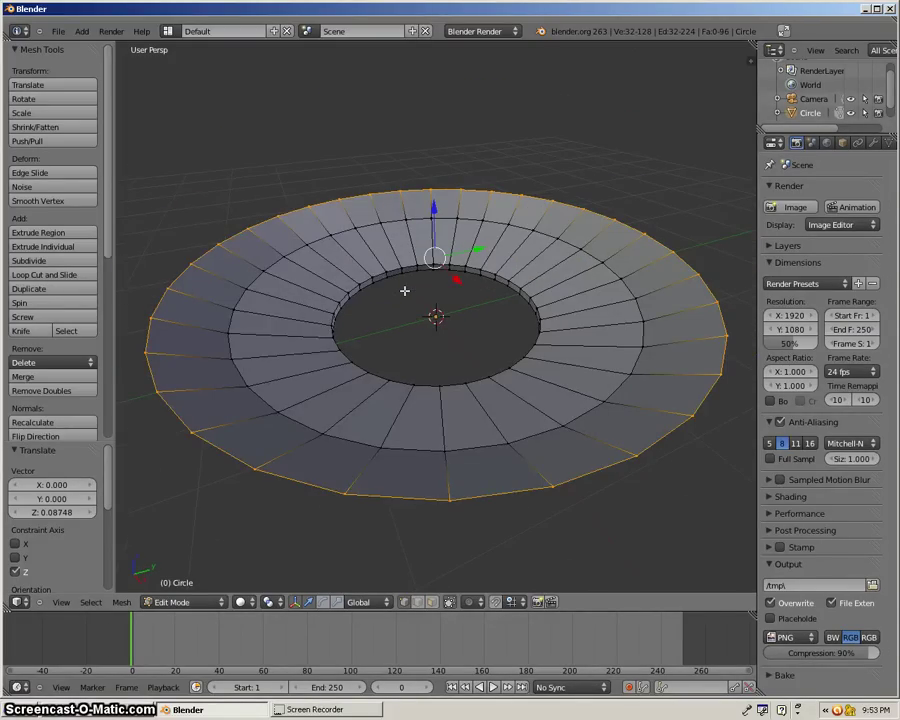
Step: Extrude the disc's outer edge up 0.254 and scale it inward to 0.341
key("e")
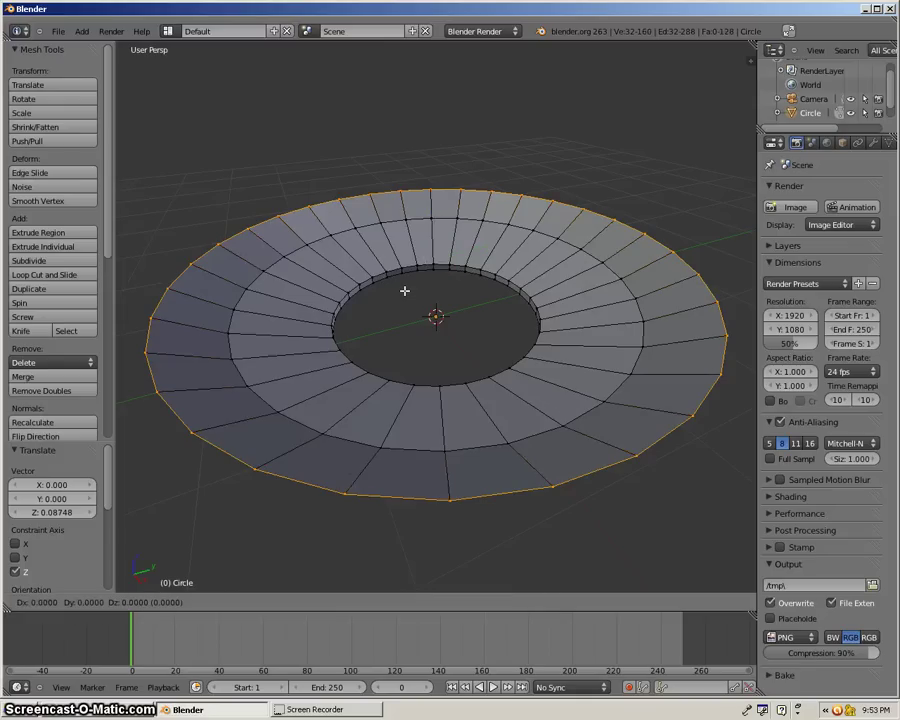
middle_click_drag(404, 290, 406, 263)
left_click(406, 263)
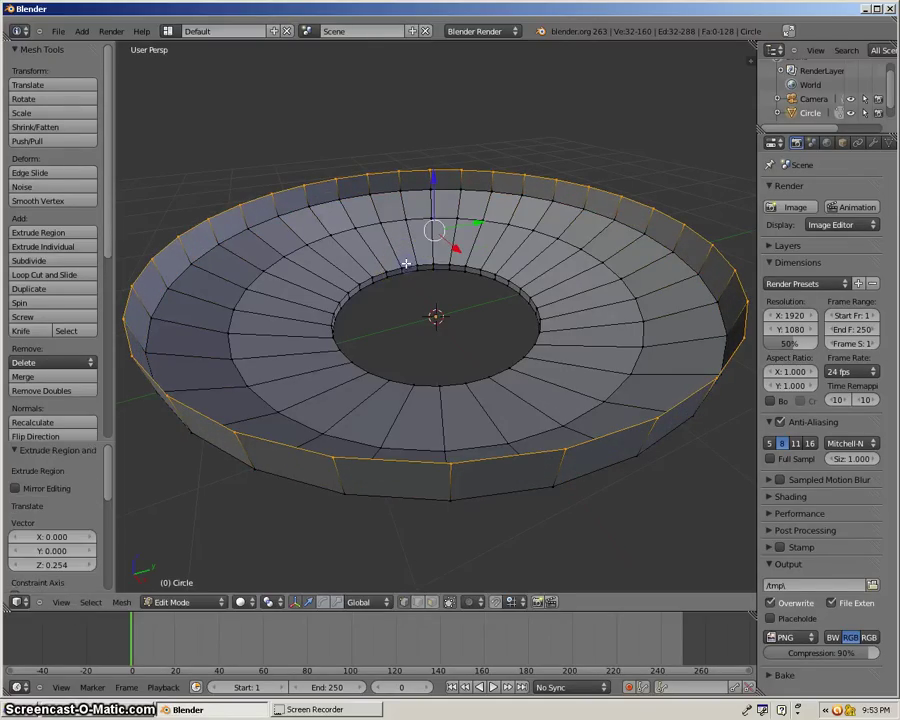
key("s")
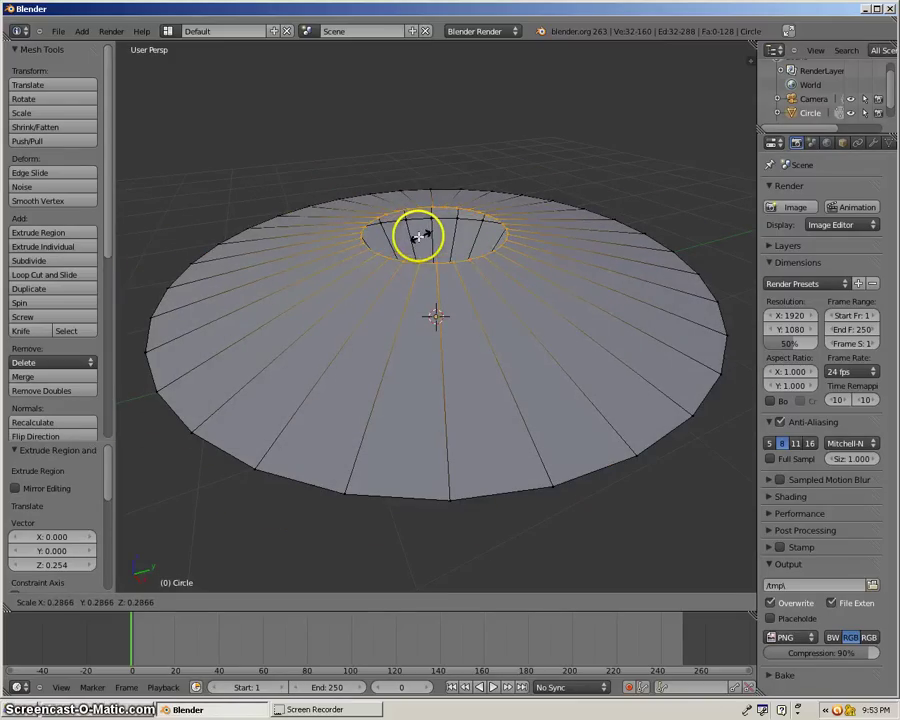
left_click(418, 236)
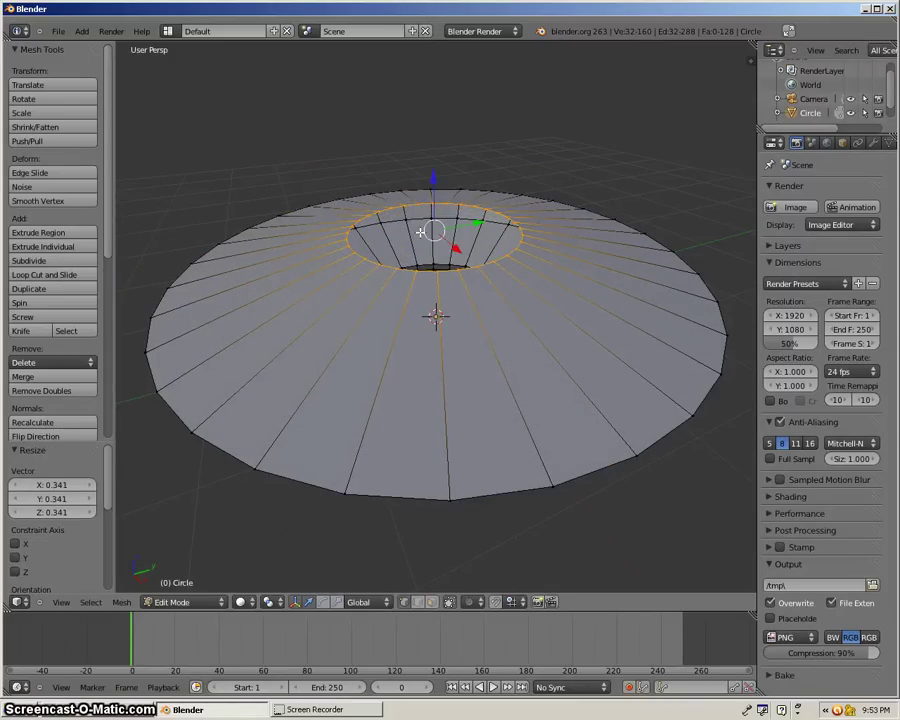
Step: Extrude a 0.249 cylinder wall, add a 0.077 lip, and scale its top rim to -0.131
key("e")
key("z")
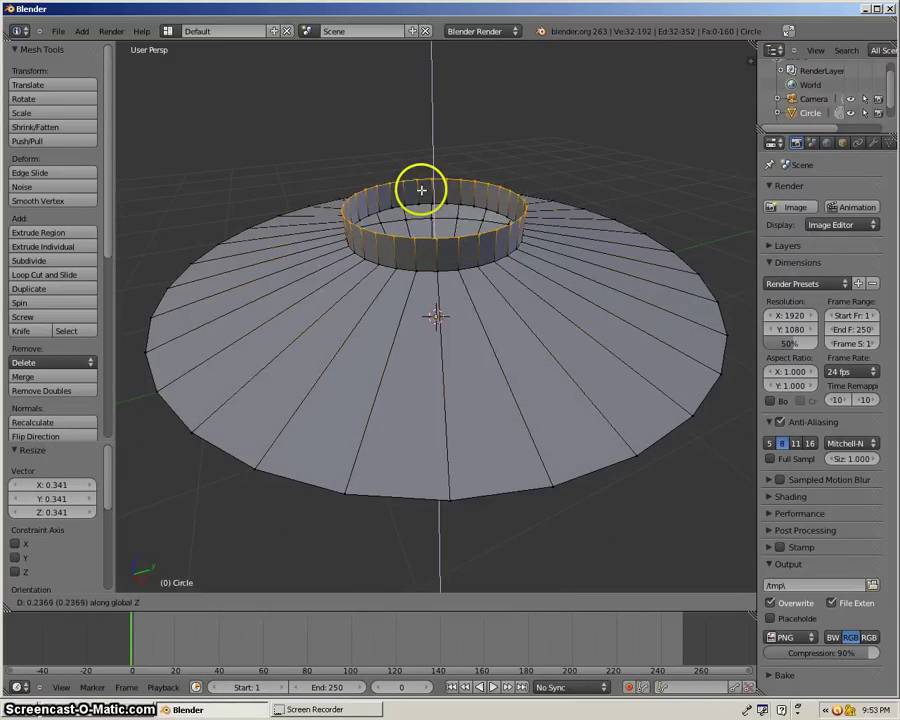
left_click(418, 204)
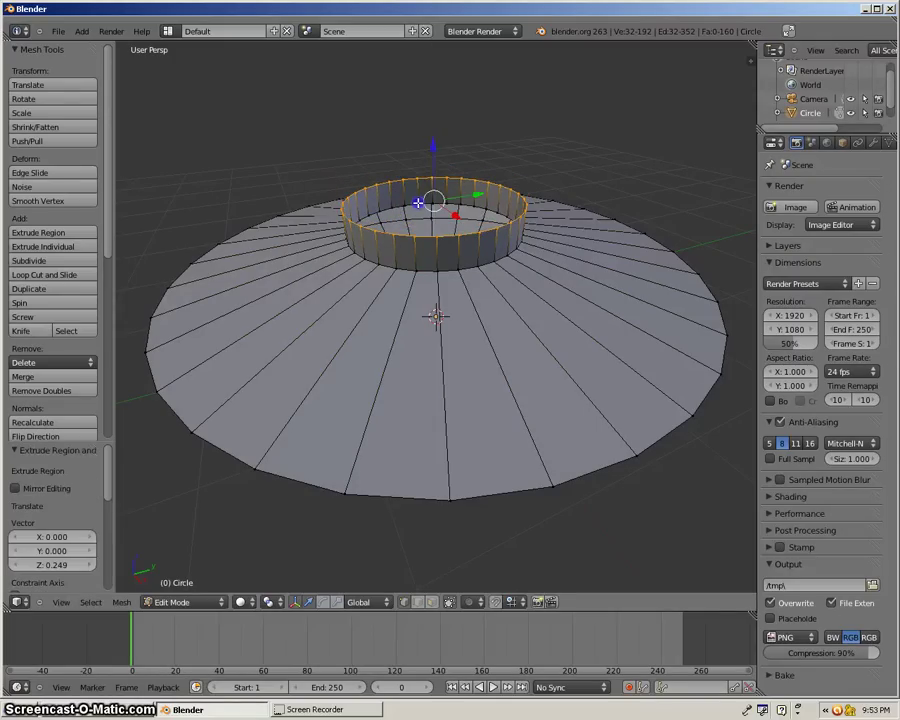
key("e")
key("z")
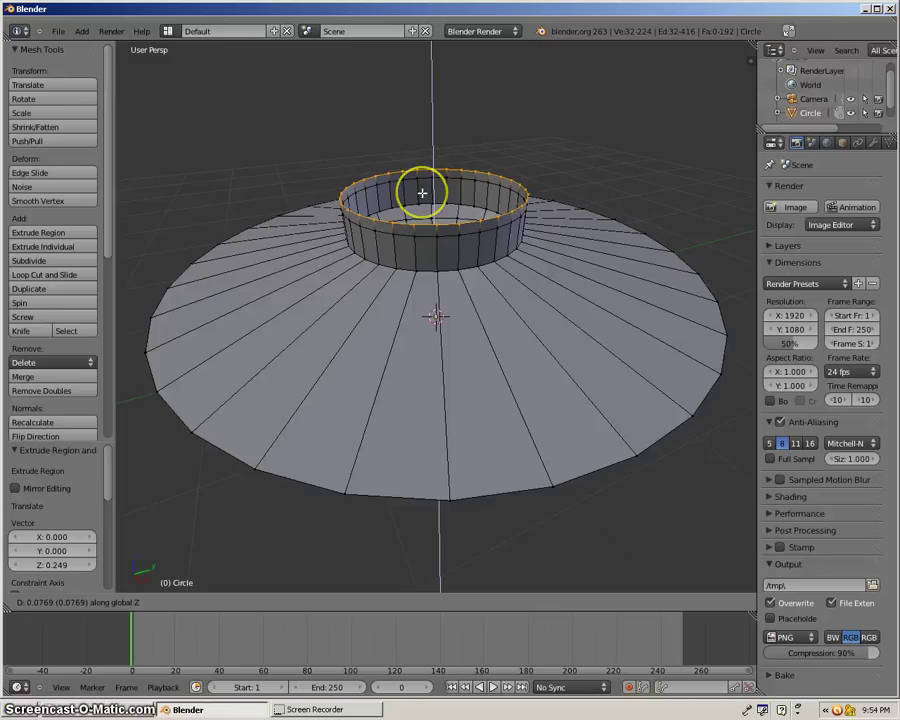
left_click(422, 192)
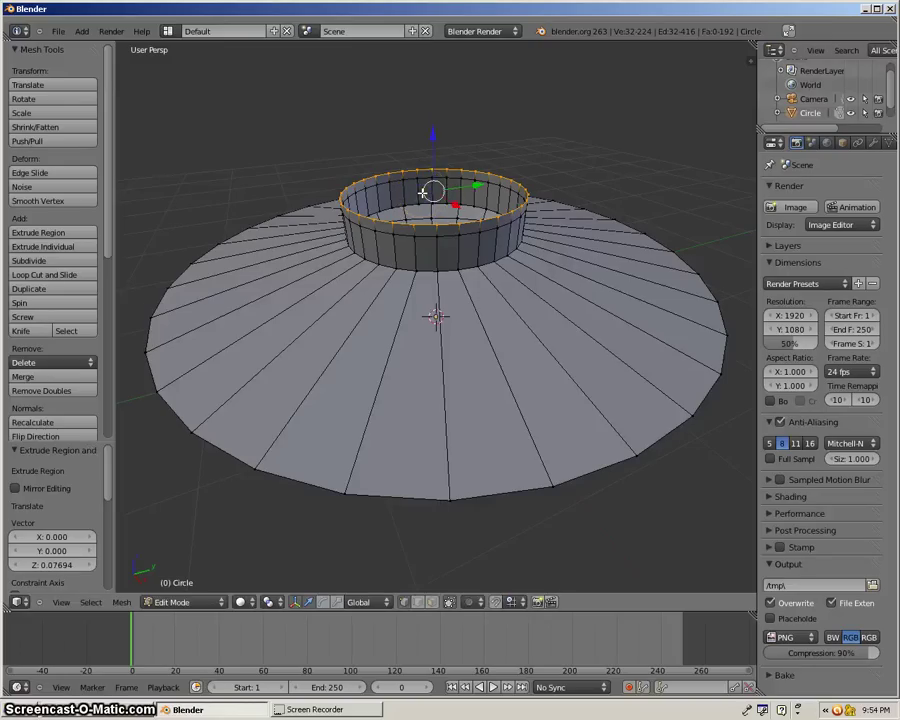
key("s")
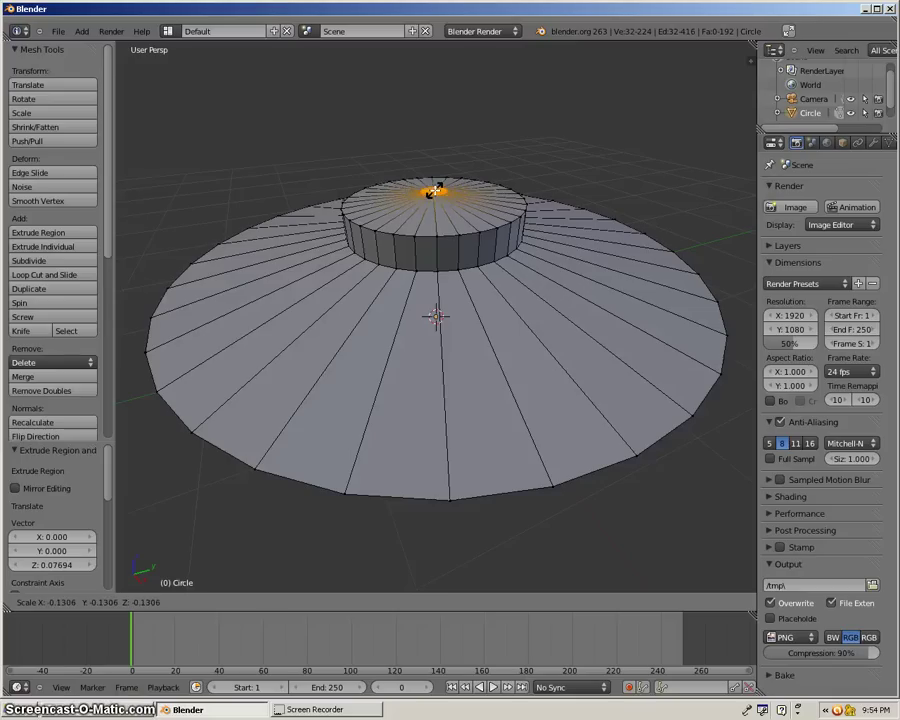
left_click(435, 190)
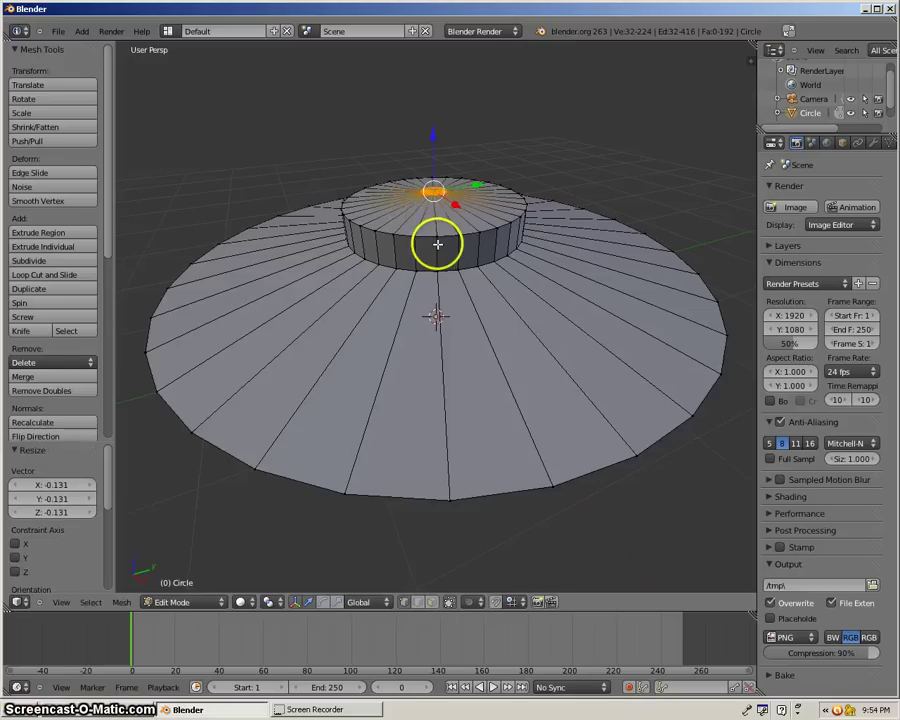
Step: Orbit and zoom the view around the saucer to bring its underside into view
middle_click_drag(435, 235, 406, 275)
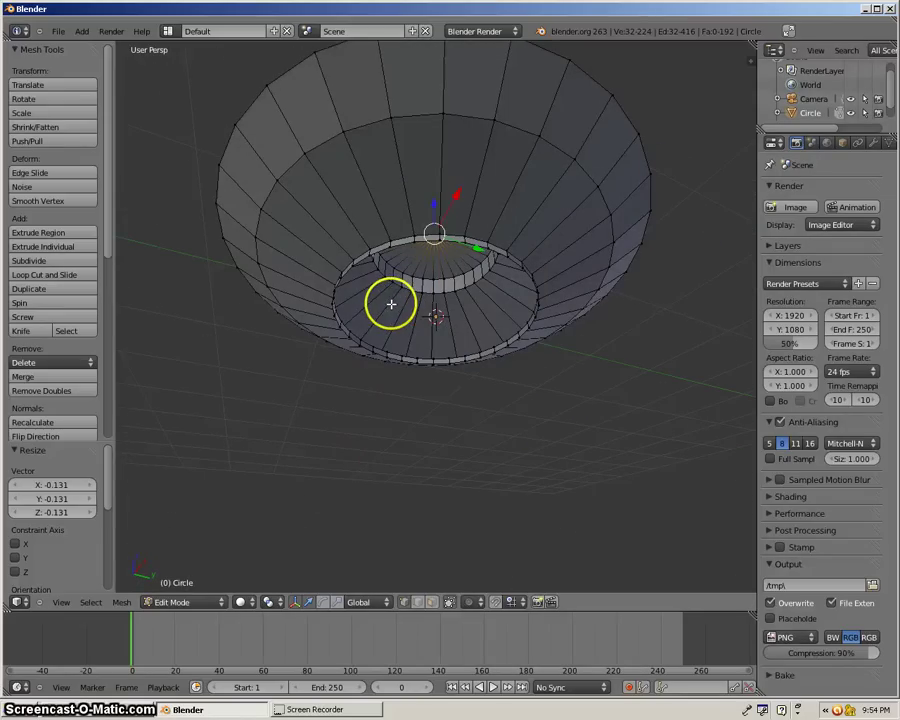
scroll(390, 304, "up", 3)
scroll(390, 304, "up", 2)
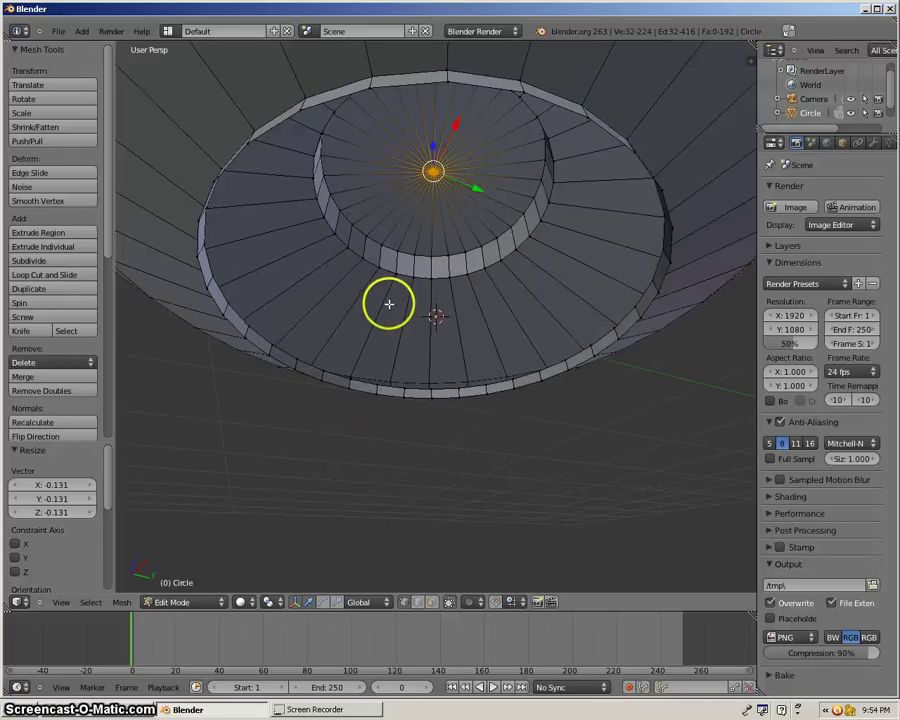
key("space")
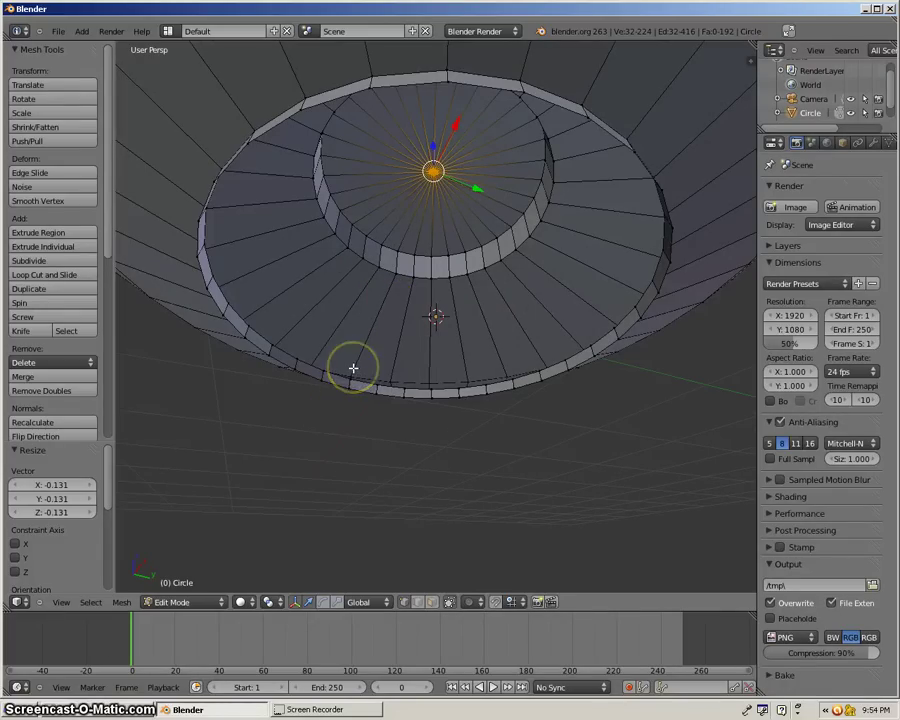
Step: Select the underside ring's first rim vertices across its top and right side
key("KP_8")
key("KP_8")
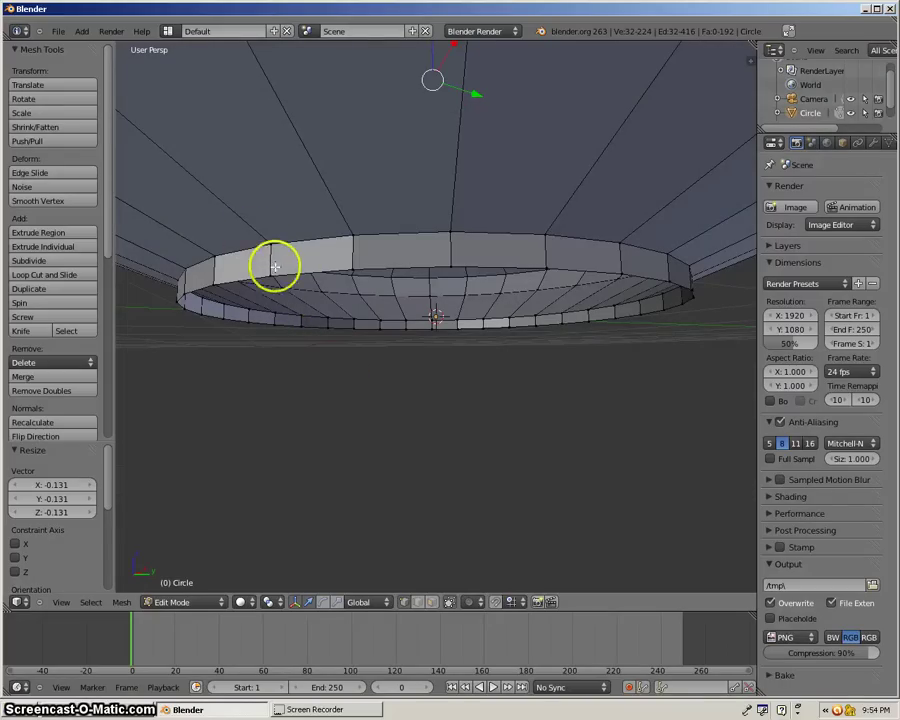
right_click(352, 269, "shift")
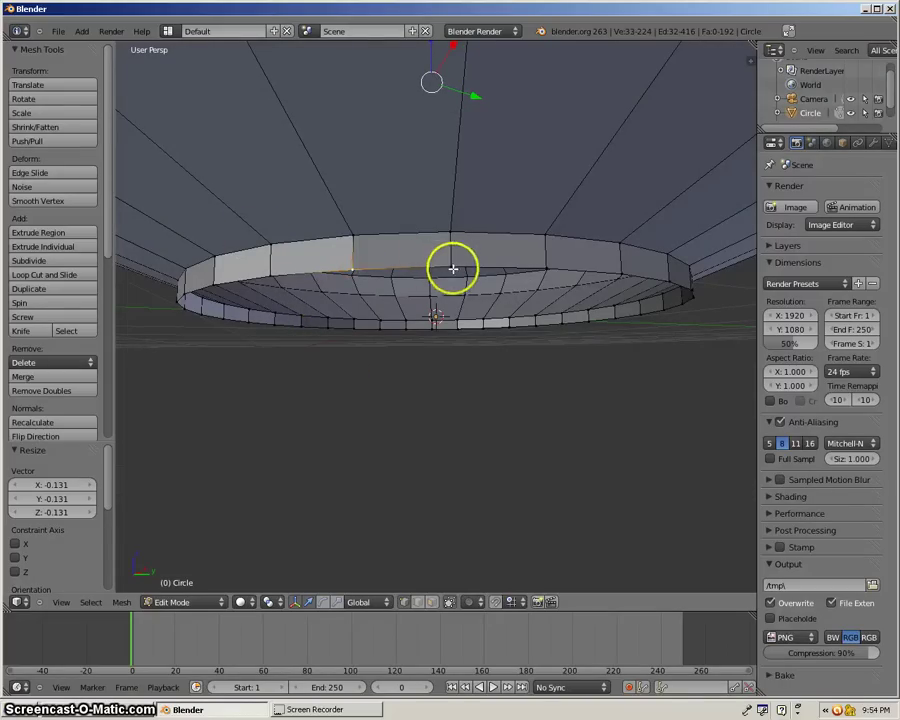
right_click(547, 268, "shift")
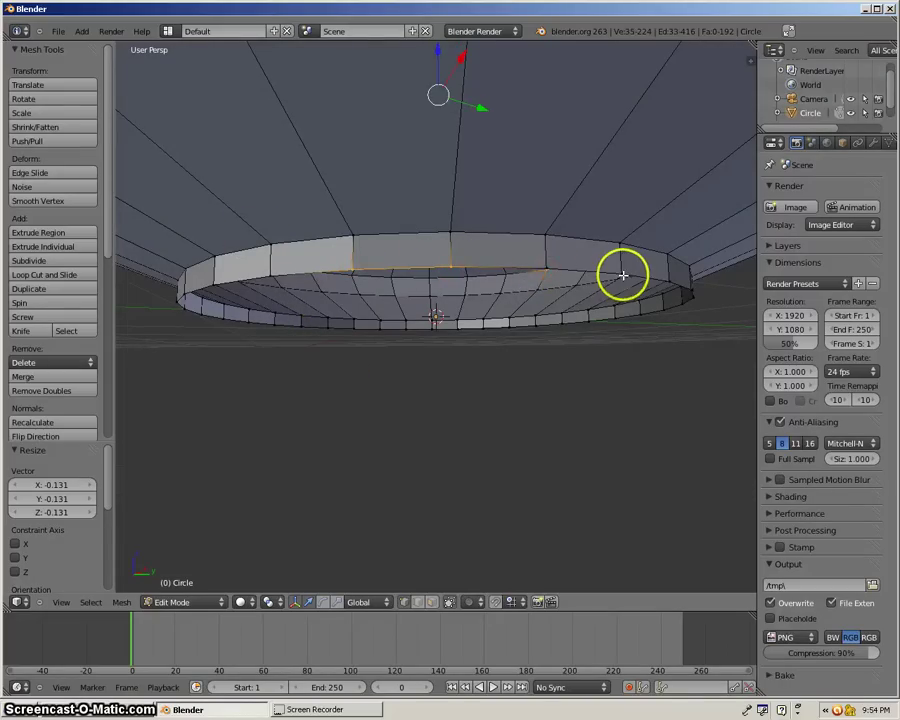
key("KP_8")
key("KP_8")
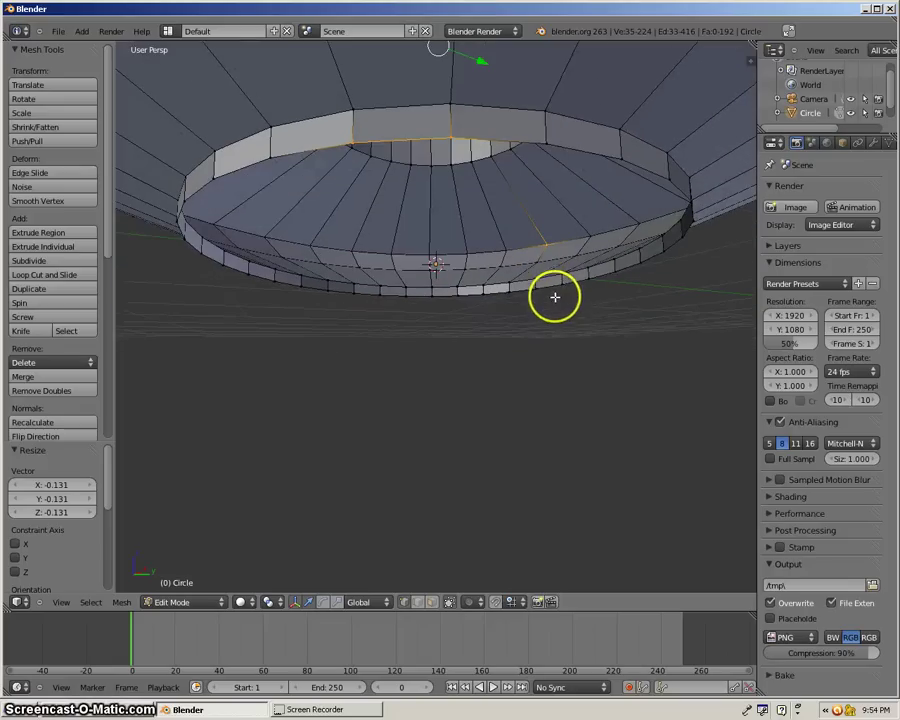
middle_click_drag(551, 284, 547, 259)
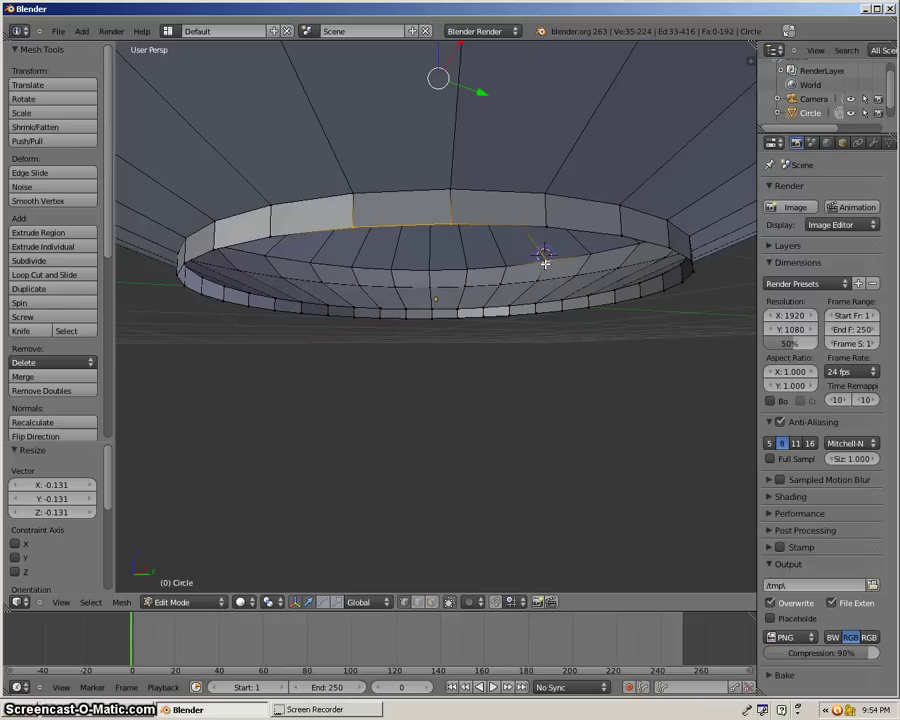
middle_click(544, 230)
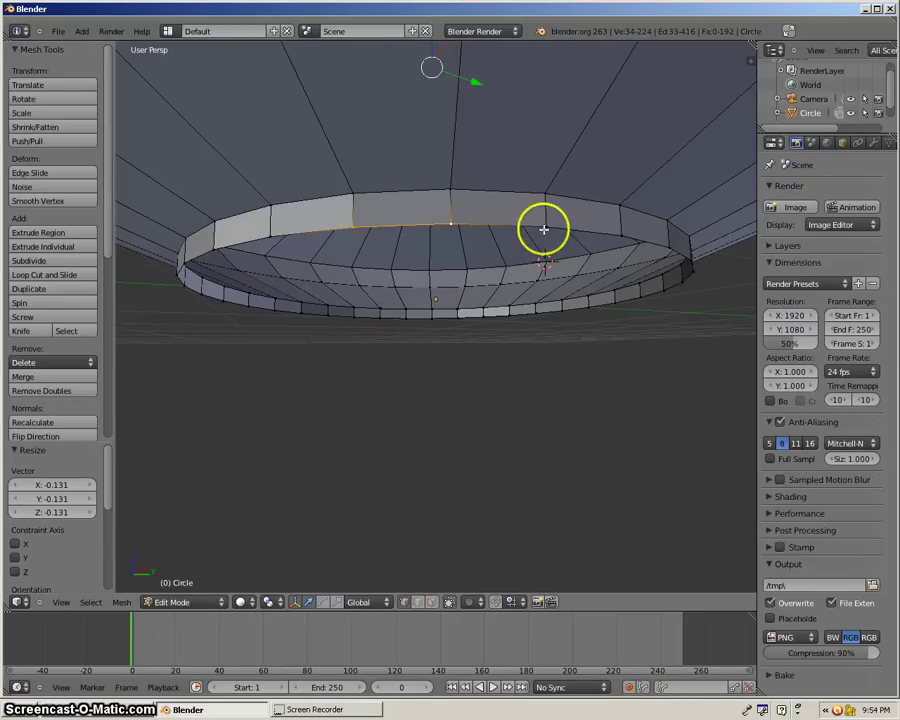
right_click(609, 235, "shift")
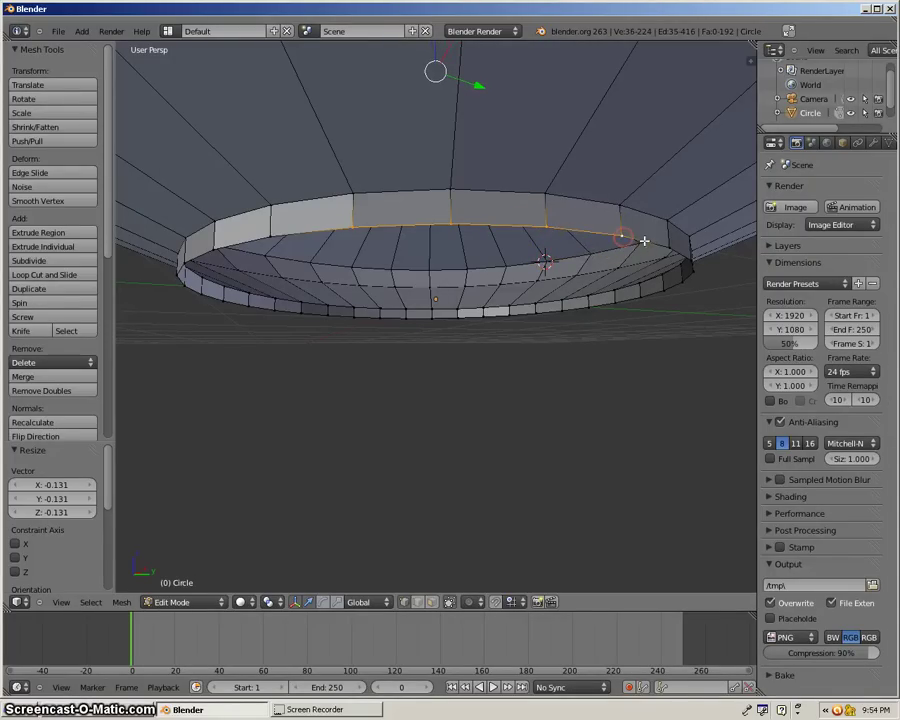
right_click(675, 247, "shift")
right_click(692, 271, "shift")
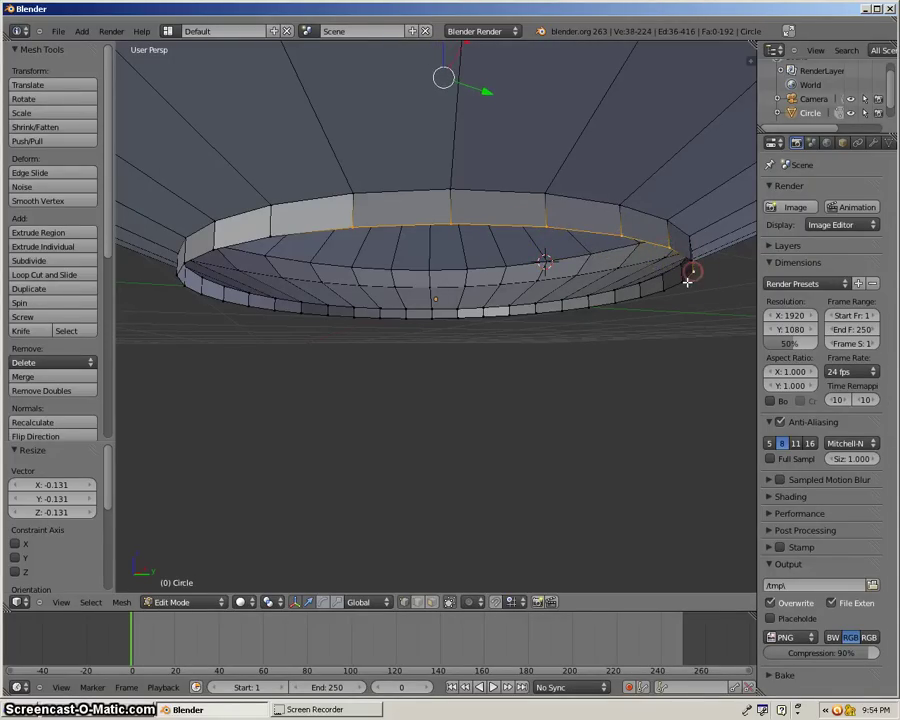
right_click(636, 292, "shift")
right_click(612, 303, "shift")
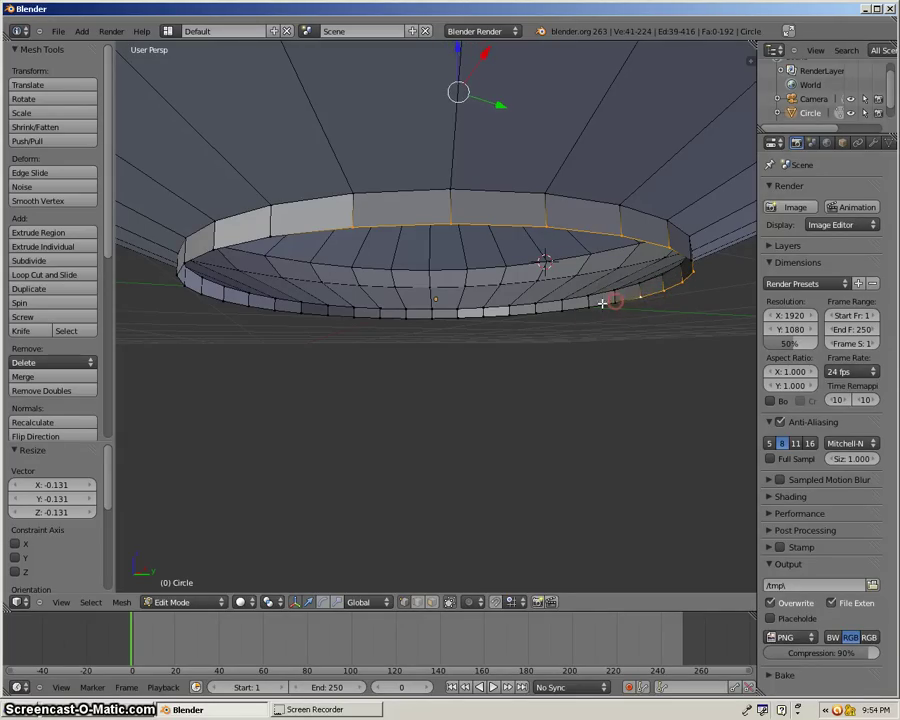
Step: Add the remaining lower, left and back rim vertices to complete the loop selection
right_click(561, 308, "shift")
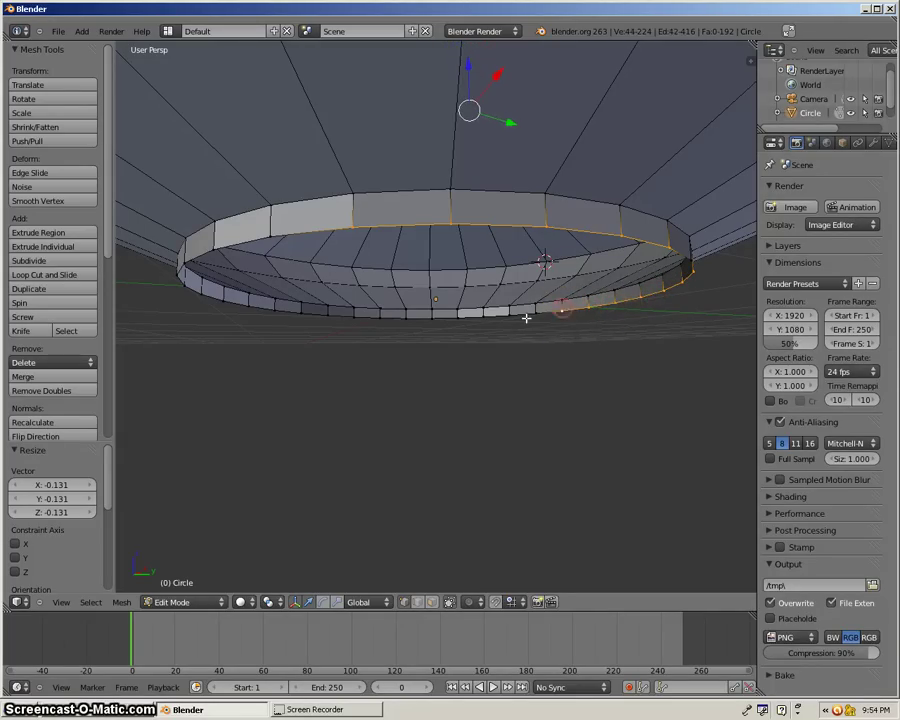
right_click(534, 312, "shift")
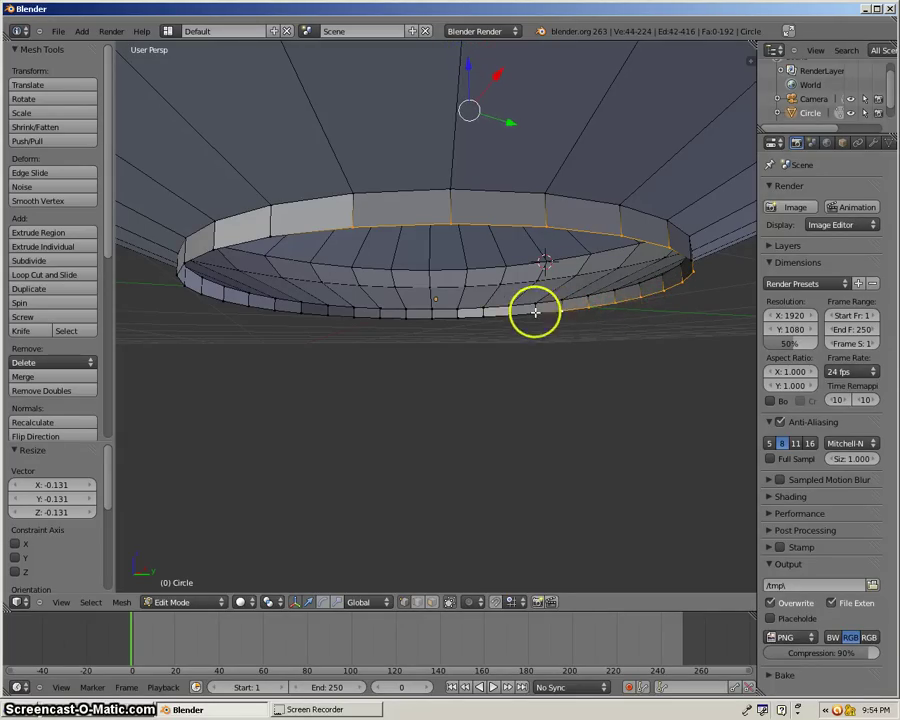
right_click(482, 315, "shift")
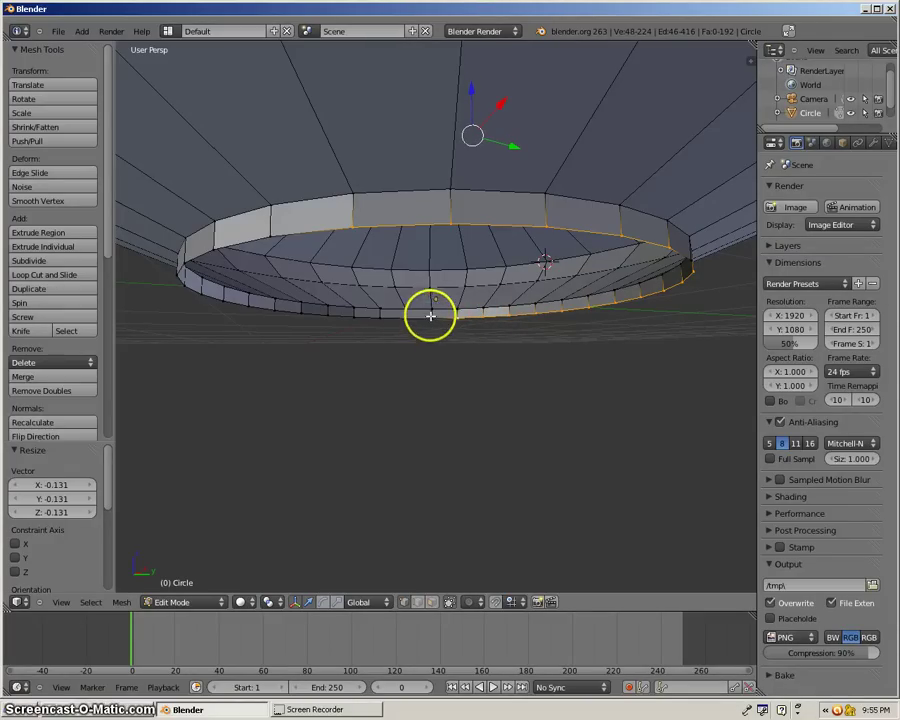
right_click(425, 318, "shift")
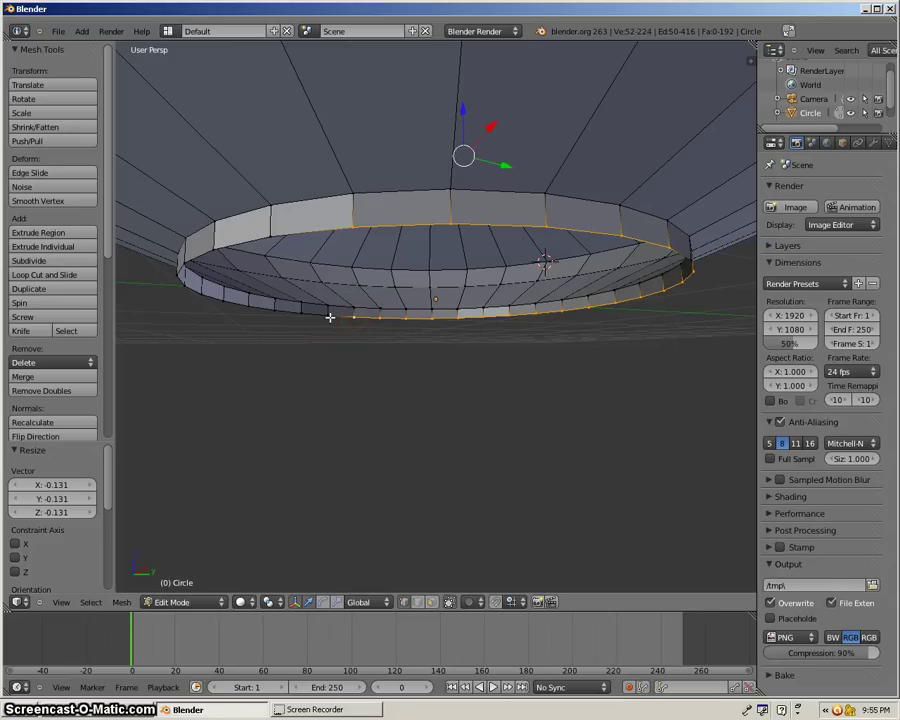
right_click(296, 316, "shift")
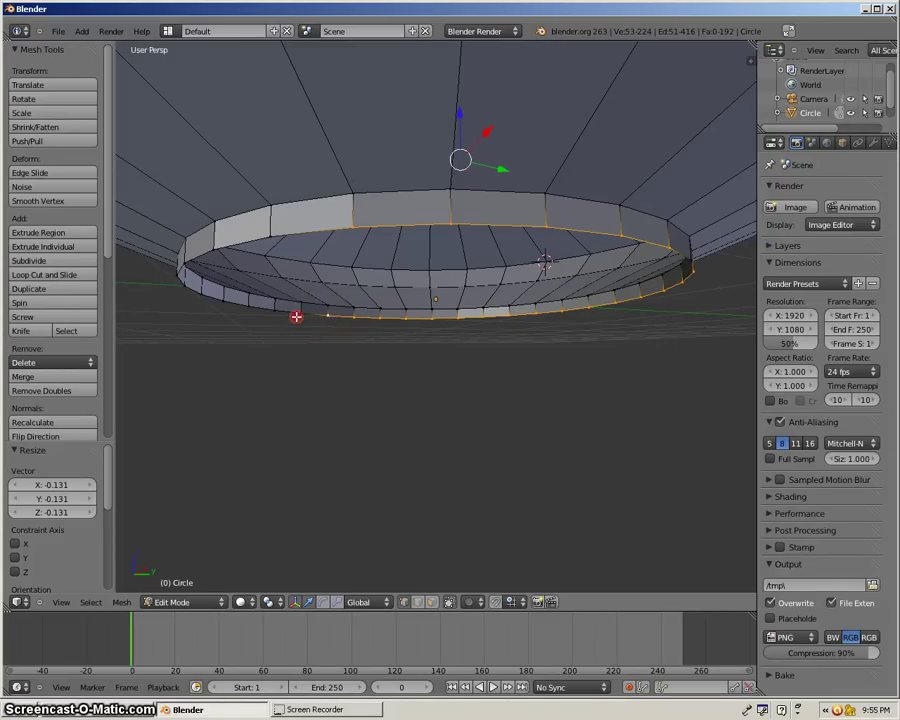
right_click(247, 310, "shift")
right_click(221, 307, "shift")
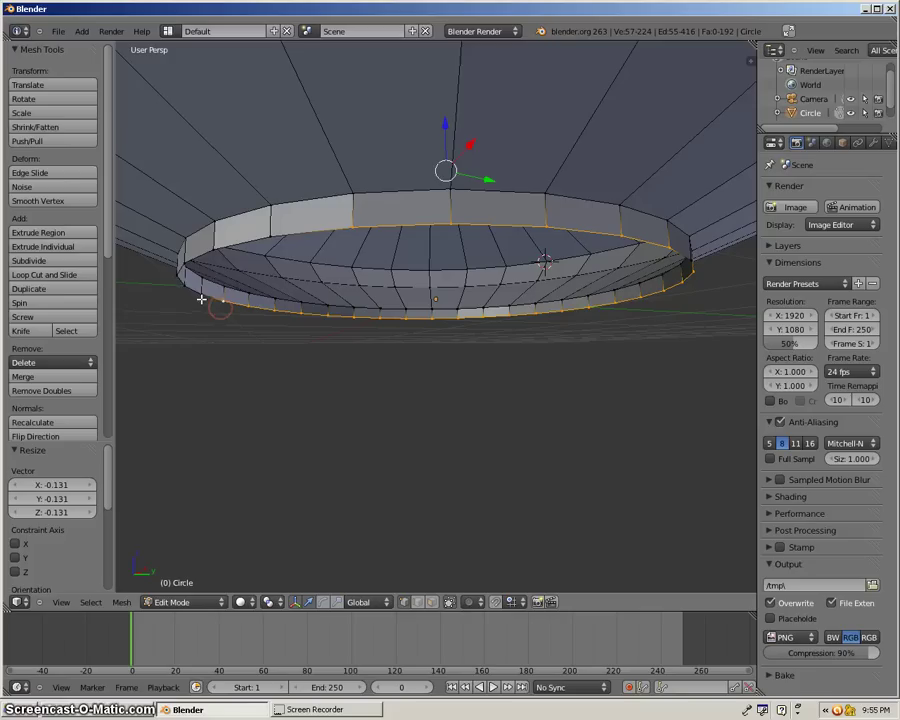
right_click(199, 299, "shift")
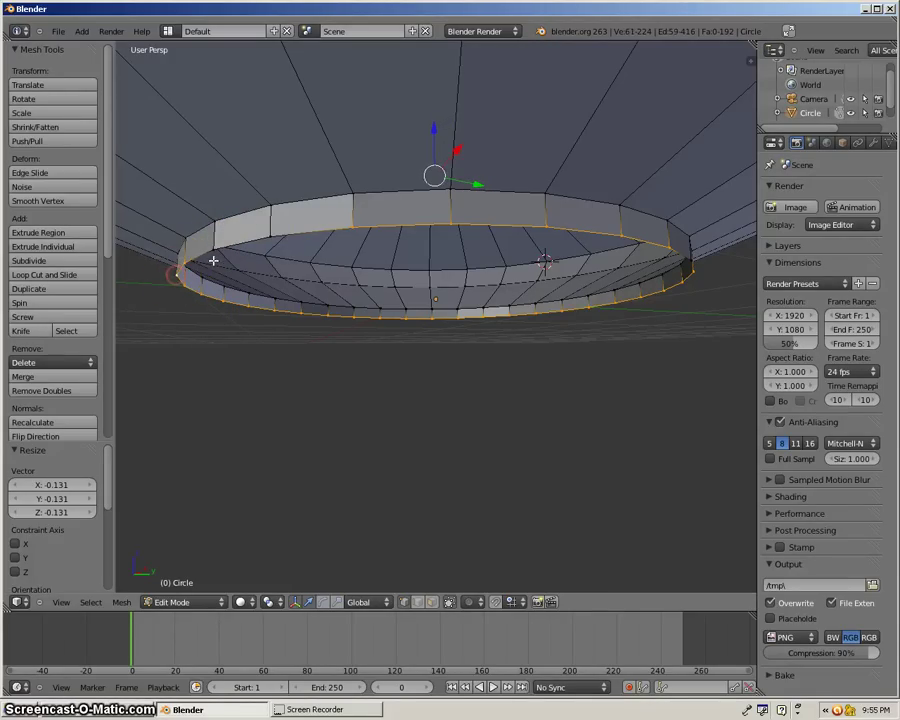
right_click(213, 248, "shift")
right_click(268, 233, "shift")
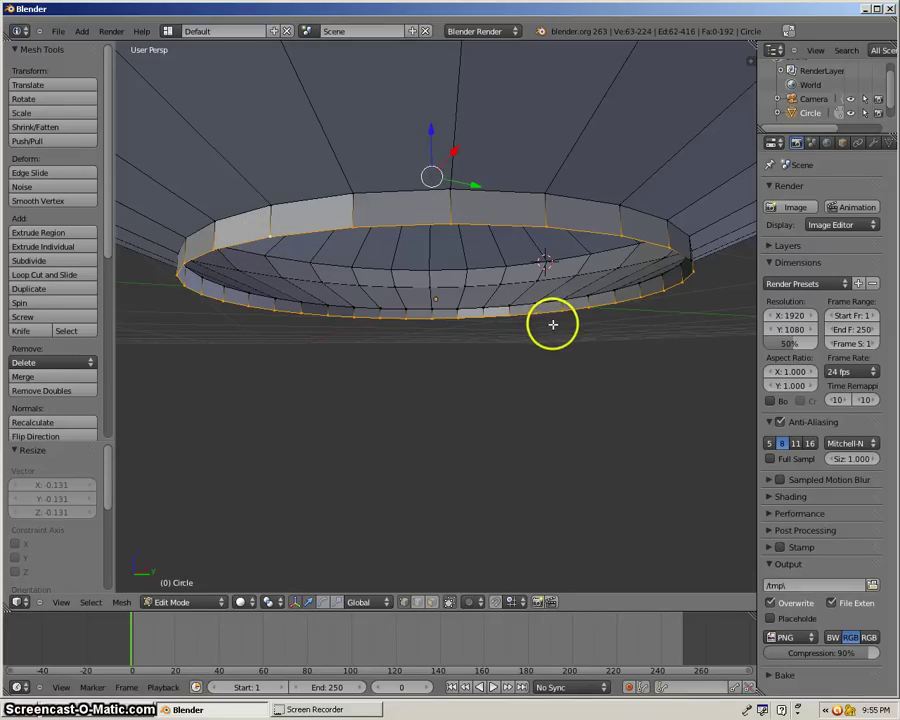
right_click(690, 265, "shift")
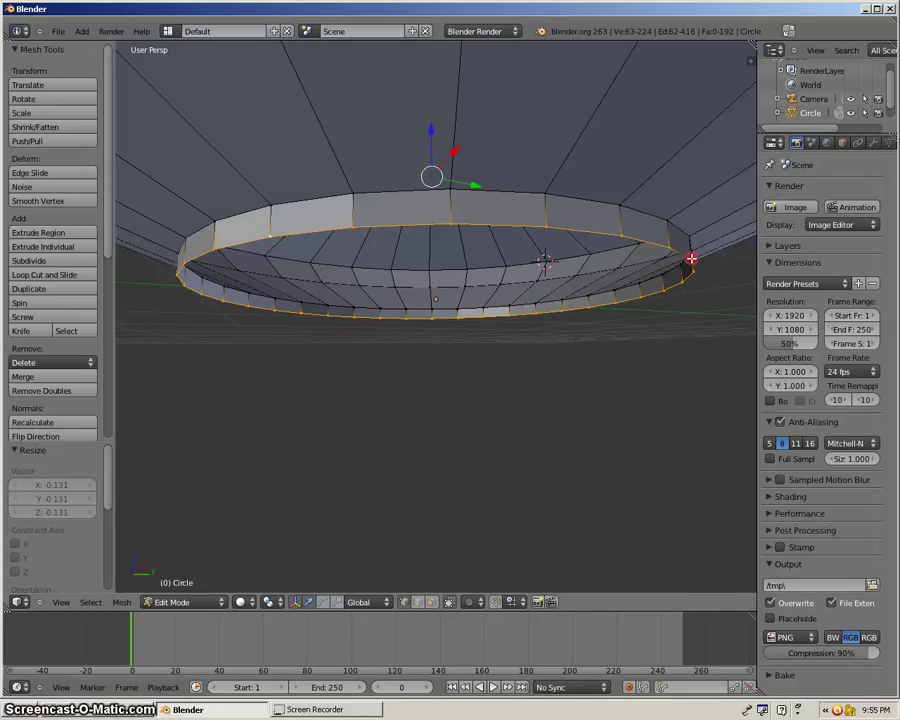
right_click(684, 295, "shift")
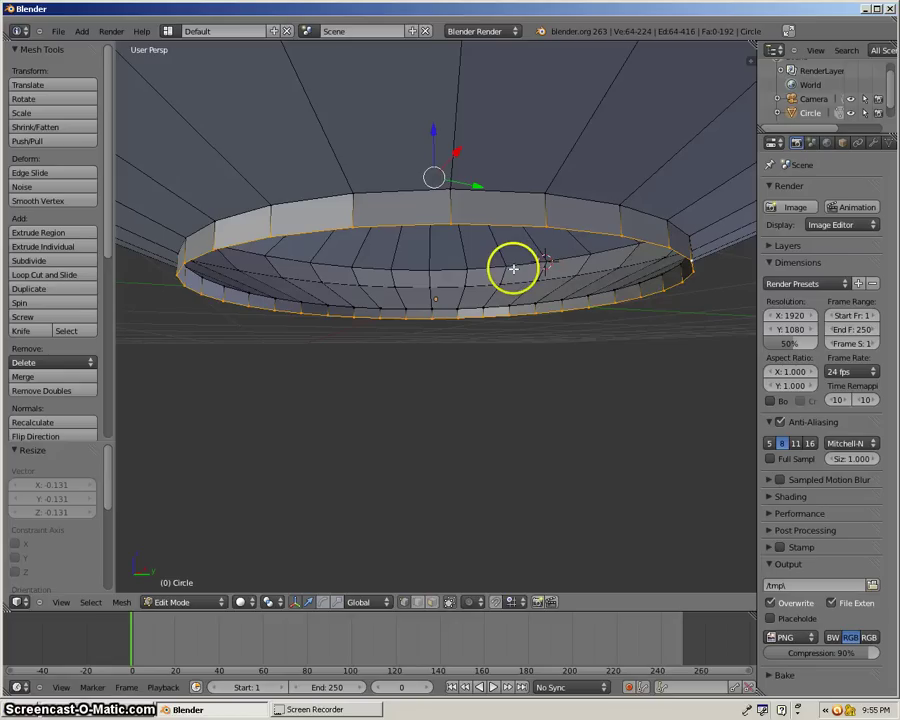
Step: Extrude the rim loop down 0.0505 along Z and scale it to 0.0423
key("e")
key("z")
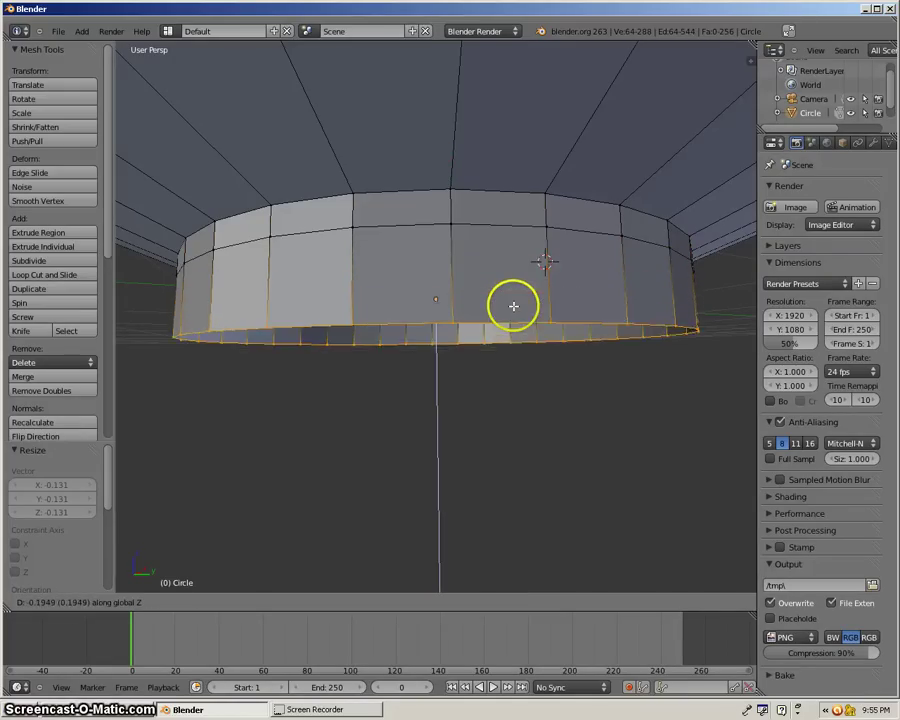
left_click(507, 280)
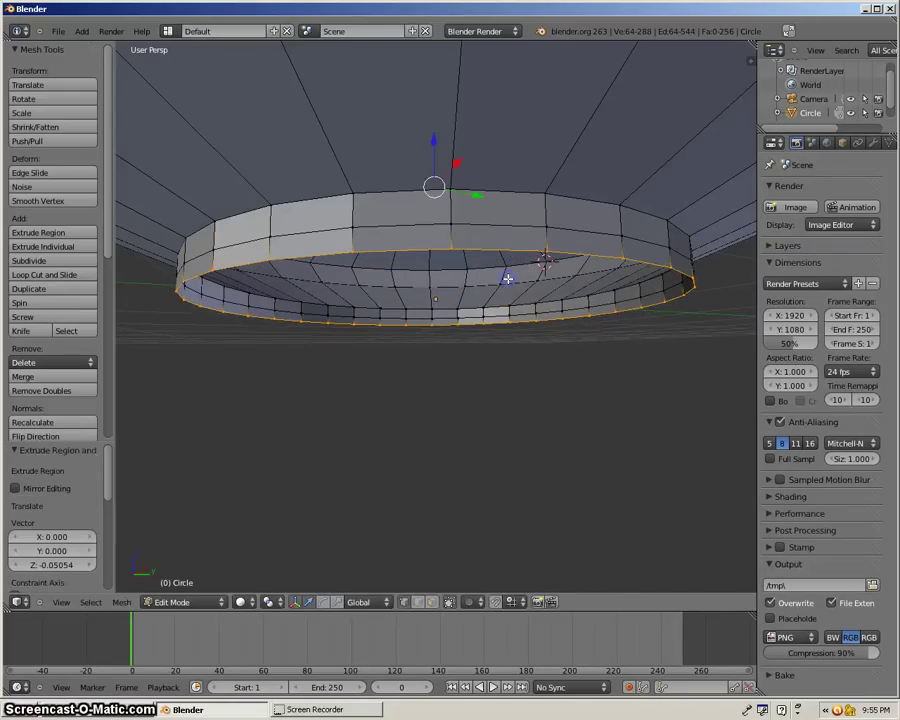
key("s")
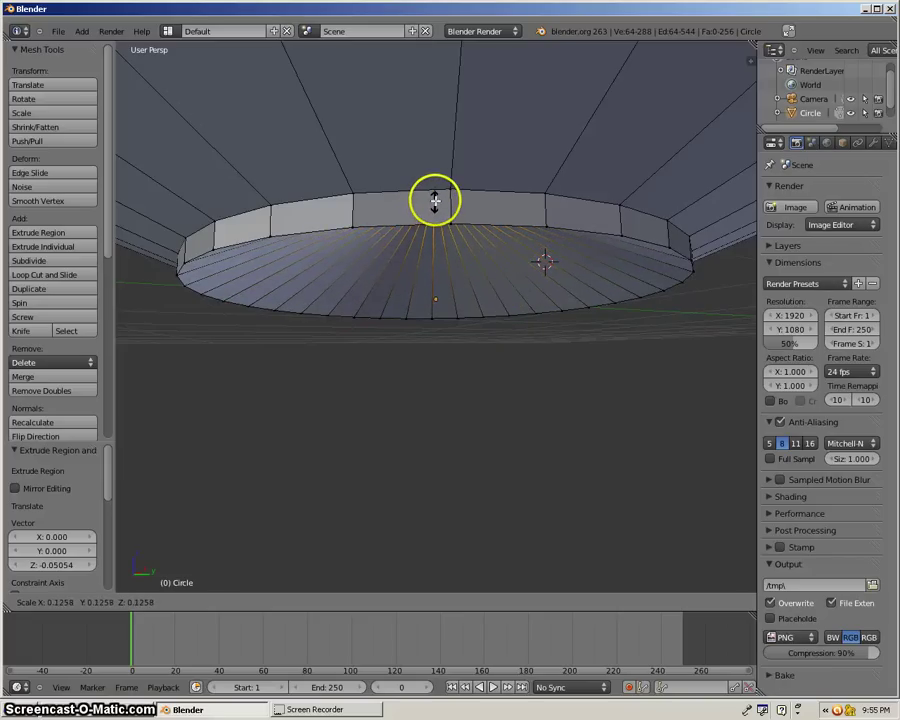
left_click(436, 204)
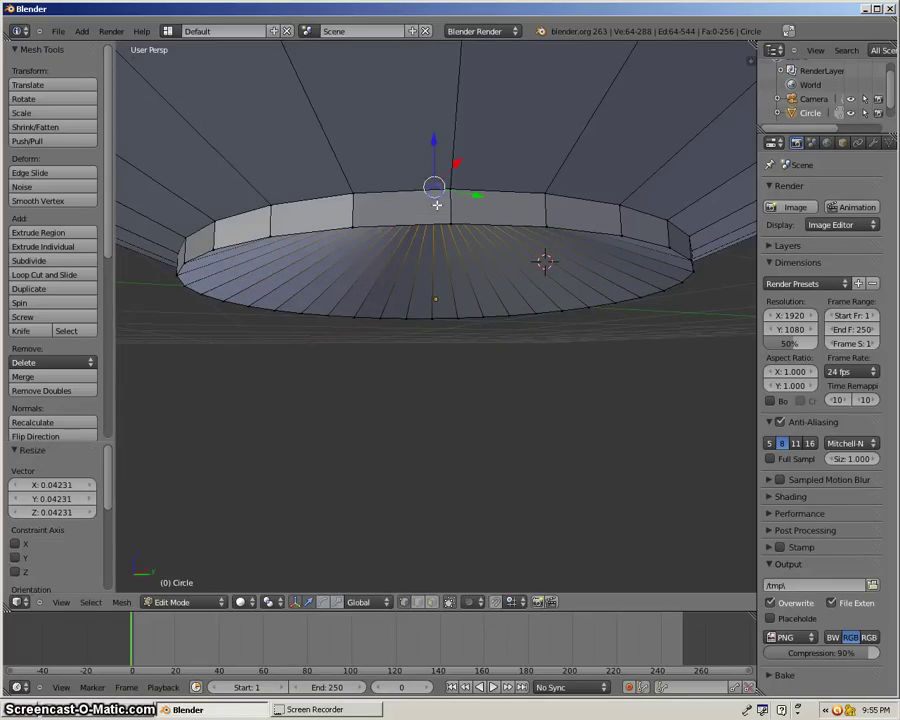
middle_click_drag(440, 285, 433, 284)
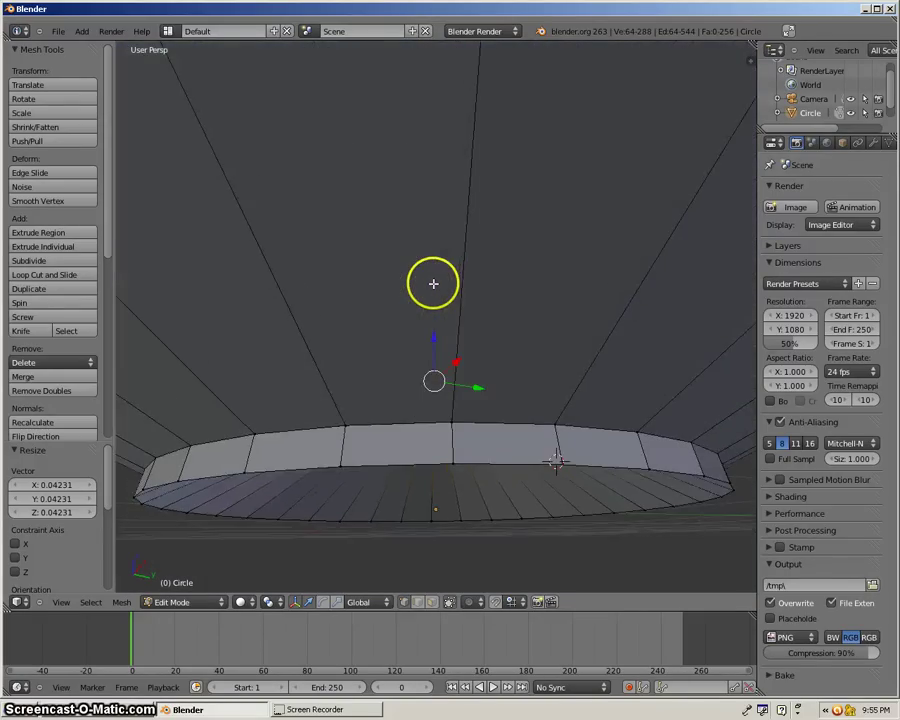
scroll(433, 284, "down", 5)
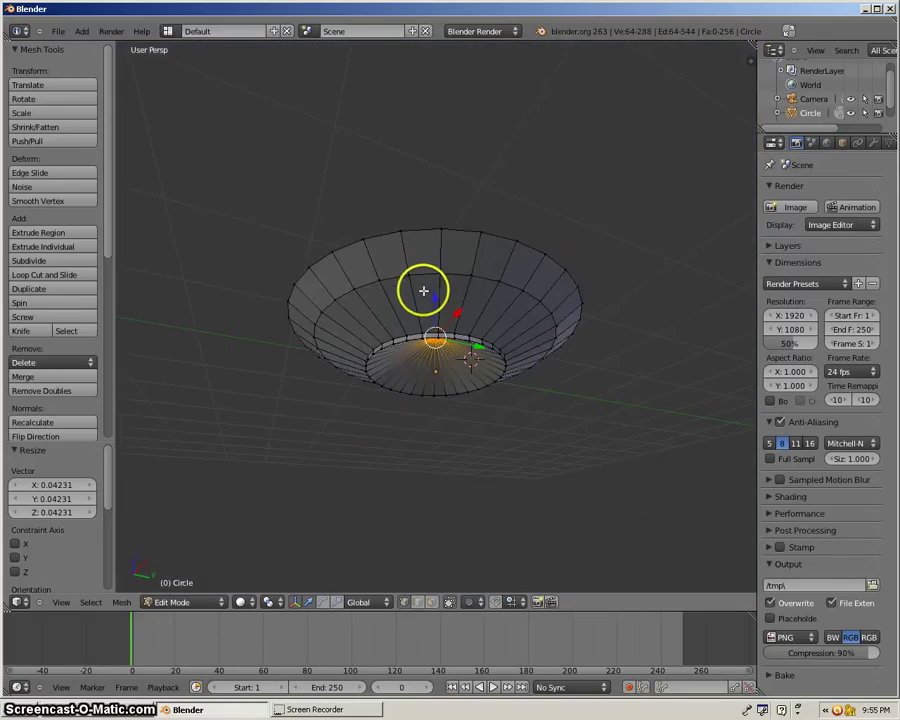
middle_click_drag(424, 290, 410, 350)
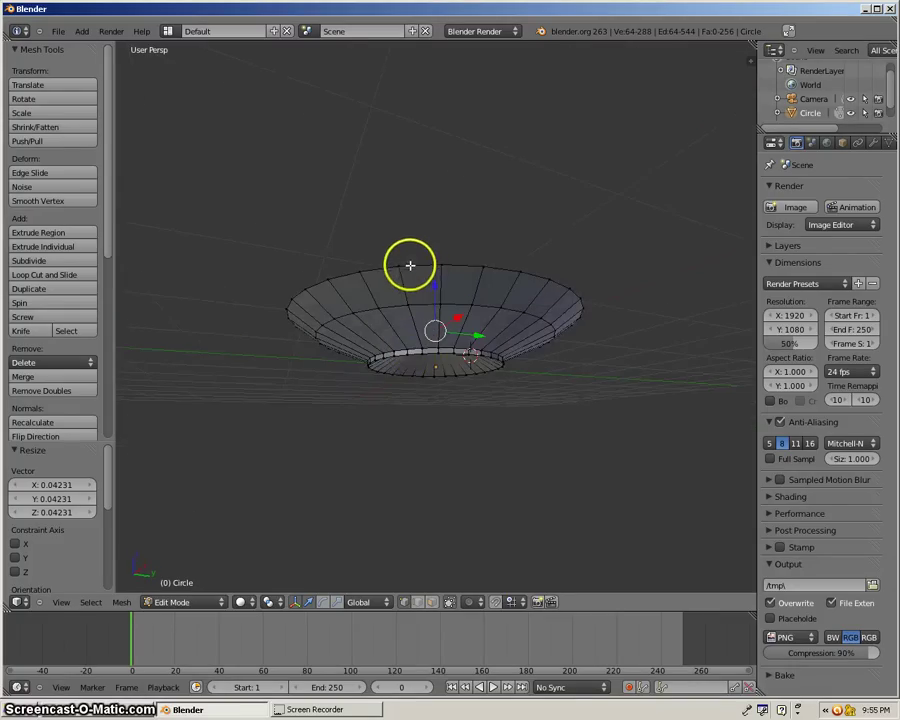
middle_click_drag(410, 262, 418, 305)
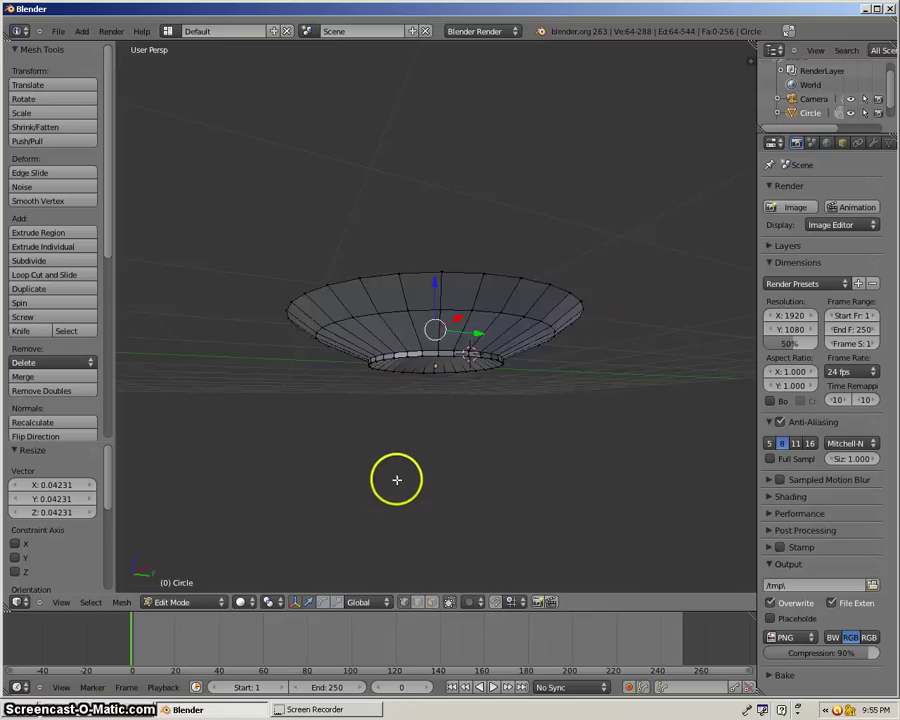
middle_click_drag(397, 480, 380, 456)
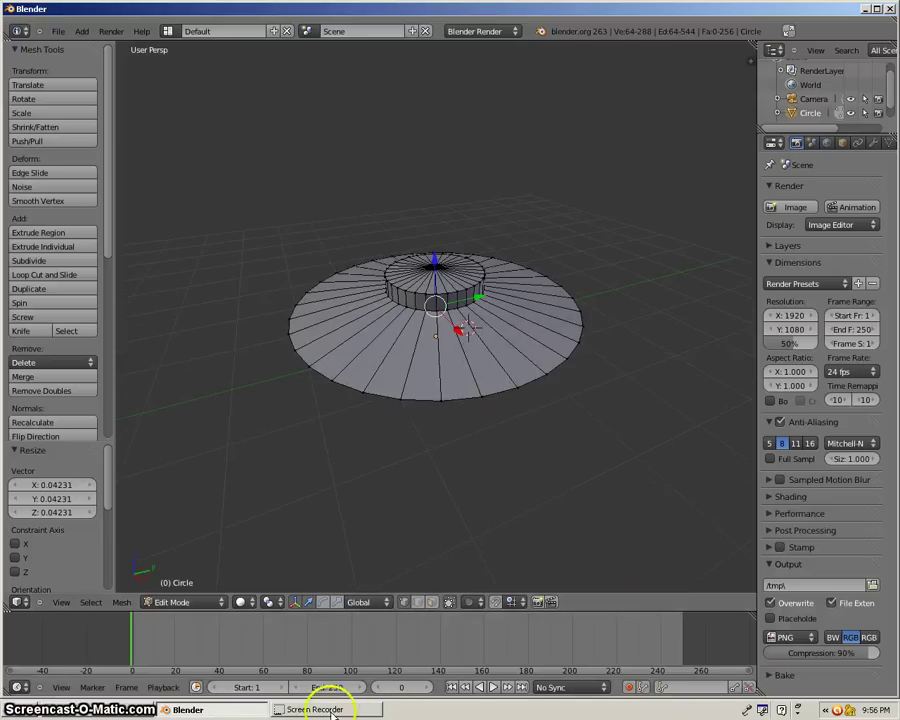